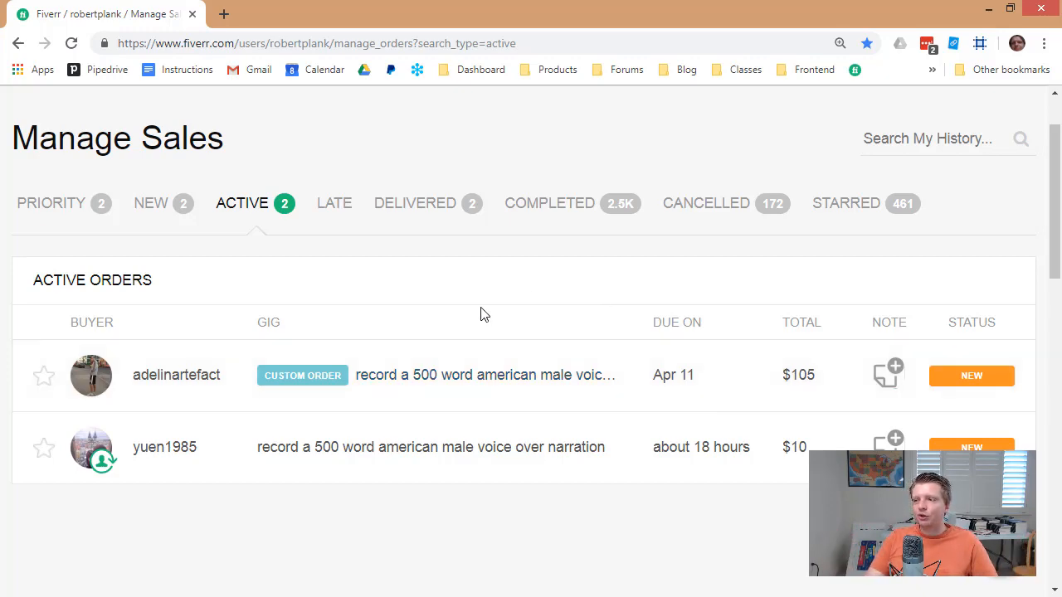
Look through the message inbox from the Manage Sales page and close it.
{"action": "scroll", "coordinate": [482, 313], "scroll_direction": "up", "scroll_amount": 1}
{"action": "scroll", "coordinate": [570, 354], "scroll_direction": "down", "scroll_amount": 1}
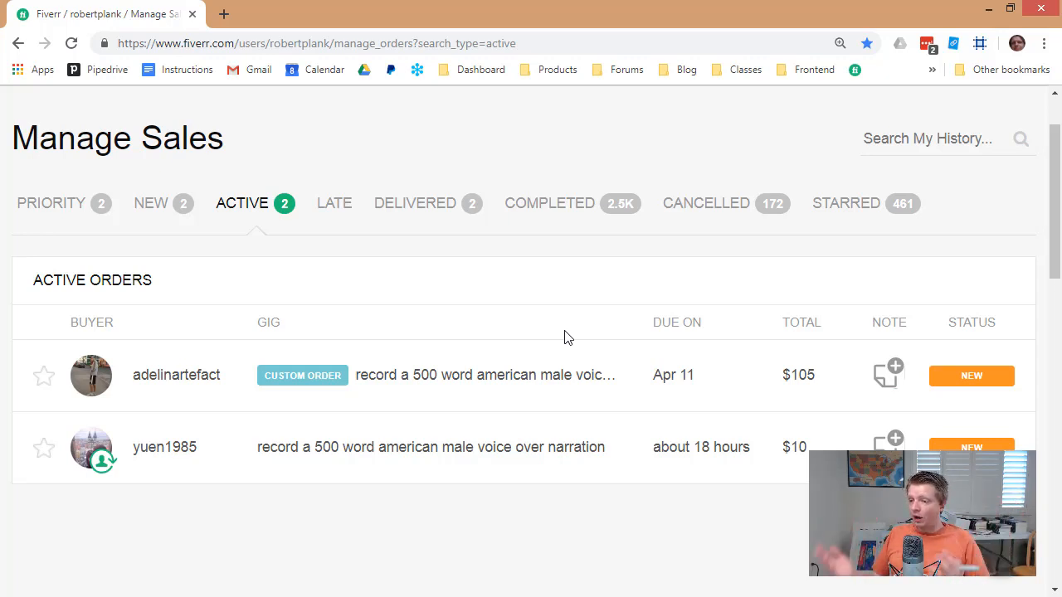
{"action": "scroll", "coordinate": [581, 355], "scroll_direction": "up", "scroll_amount": 1}
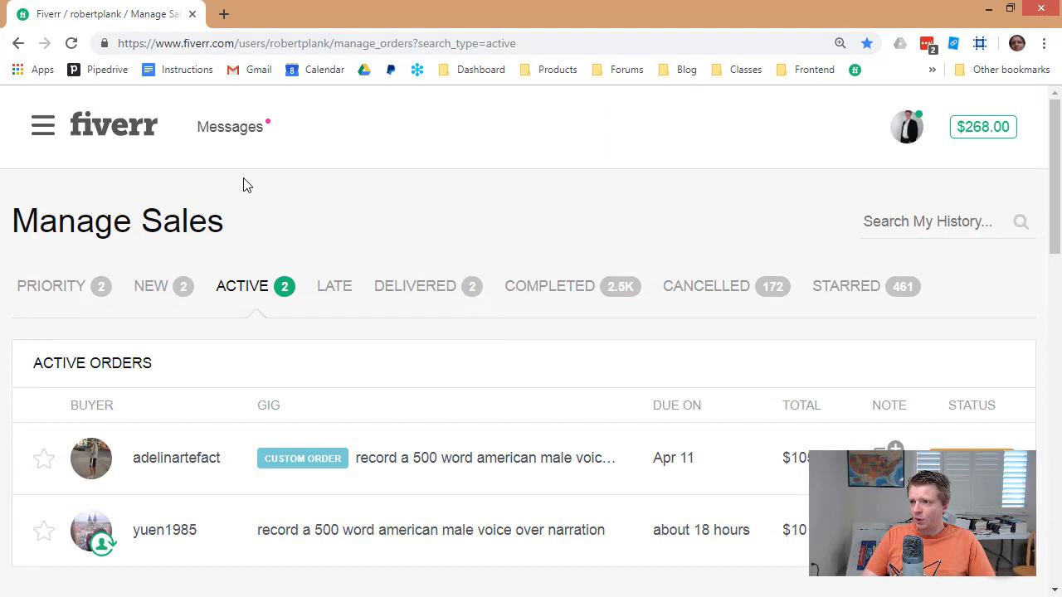
{"action": "left_click", "coordinate": [218, 129]}
{"action": "scroll", "coordinate": [232, 457], "scroll_direction": "down", "scroll_amount": 6}
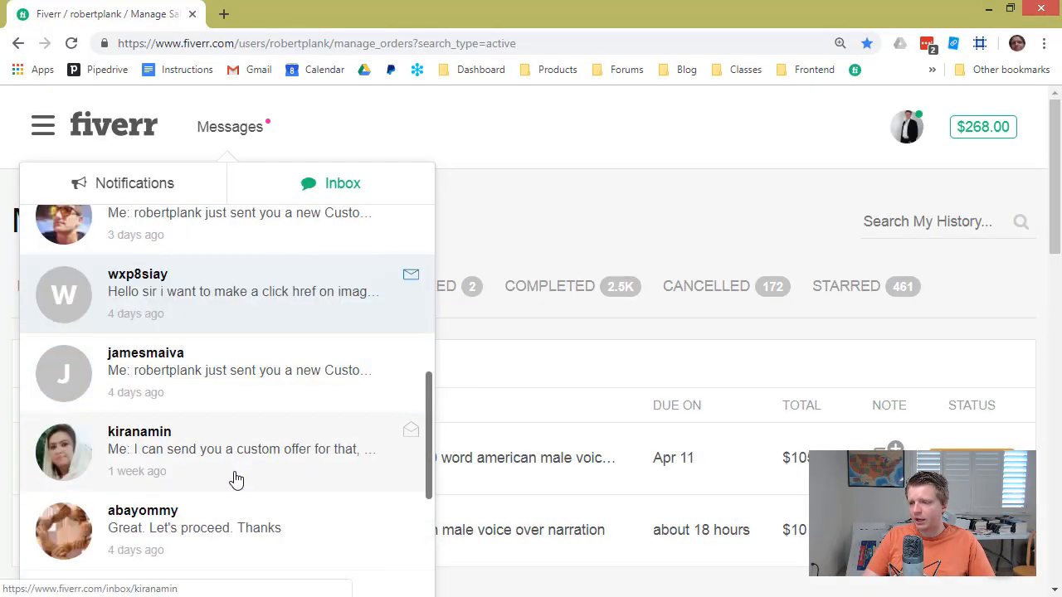
{"action": "scroll", "coordinate": [232, 473], "scroll_direction": "up", "scroll_amount": 8}
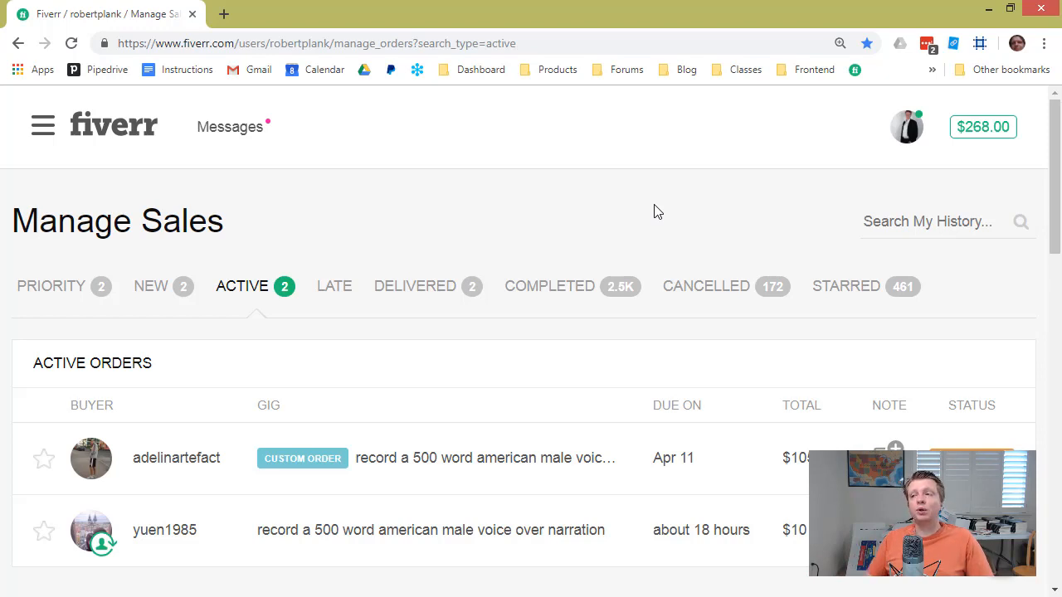
{"action": "mouse_move", "coordinate": [262, 137]}
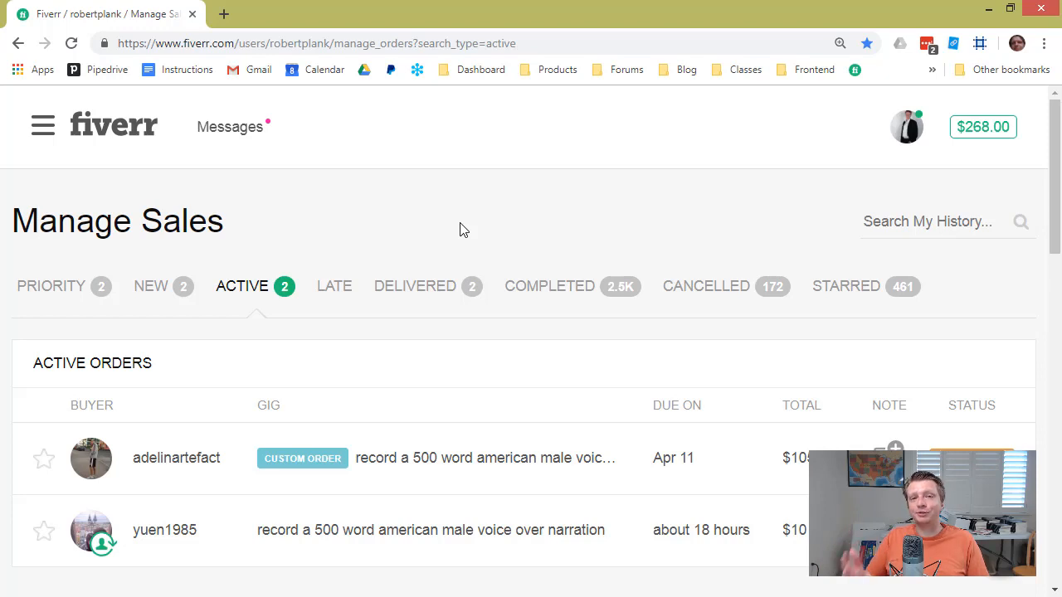
Open the active $10 voice-over narration order, then download and open its attached script cocoebby.docx.
{"action": "scroll", "coordinate": [370, 349], "scroll_direction": "down", "scroll_amount": 1}
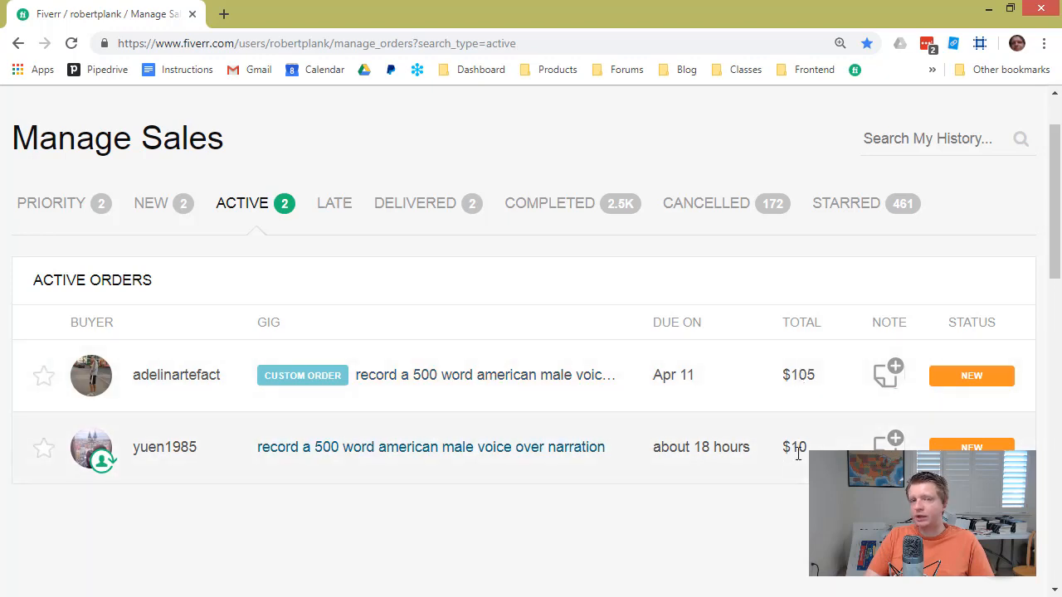
{"action": "left_click", "coordinate": [537, 454]}
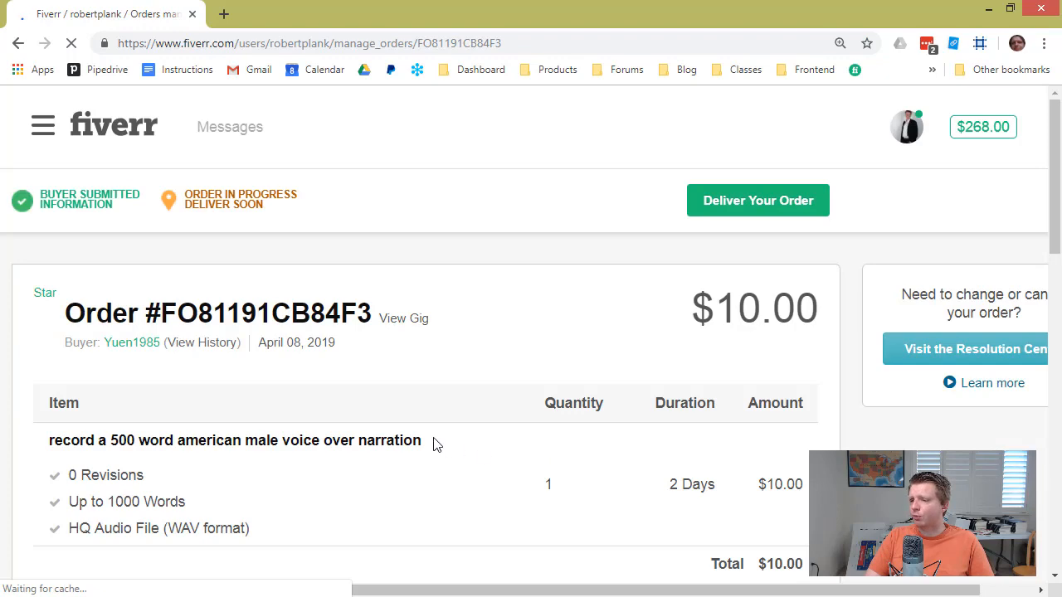
{"action": "scroll", "coordinate": [436, 443], "scroll_direction": "down", "scroll_amount": 2}
{"action": "scroll", "coordinate": [437, 443], "scroll_direction": "down", "scroll_amount": 6}
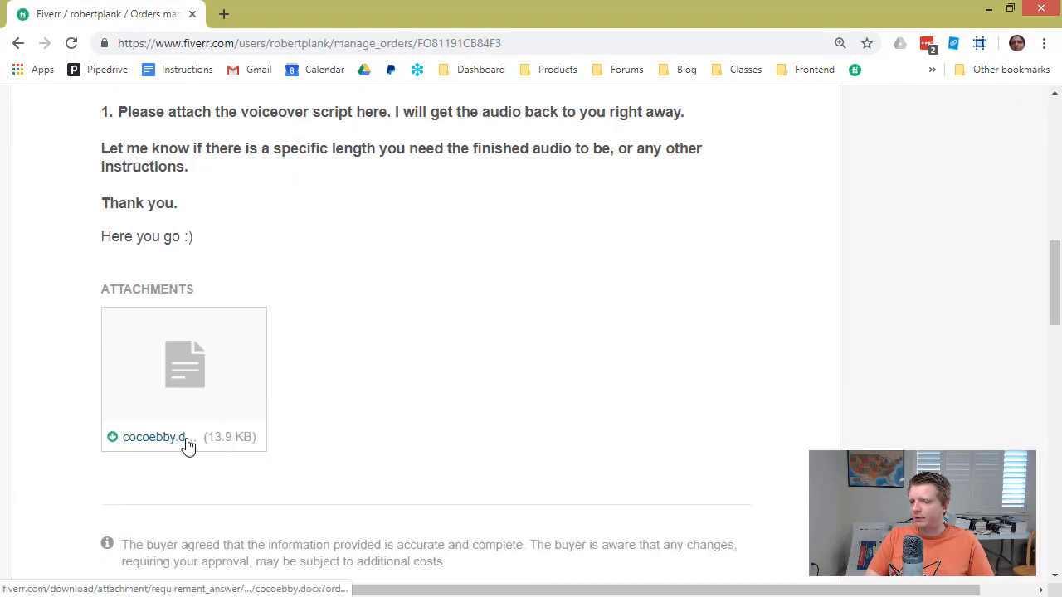
{"action": "left_click", "coordinate": [177, 440]}
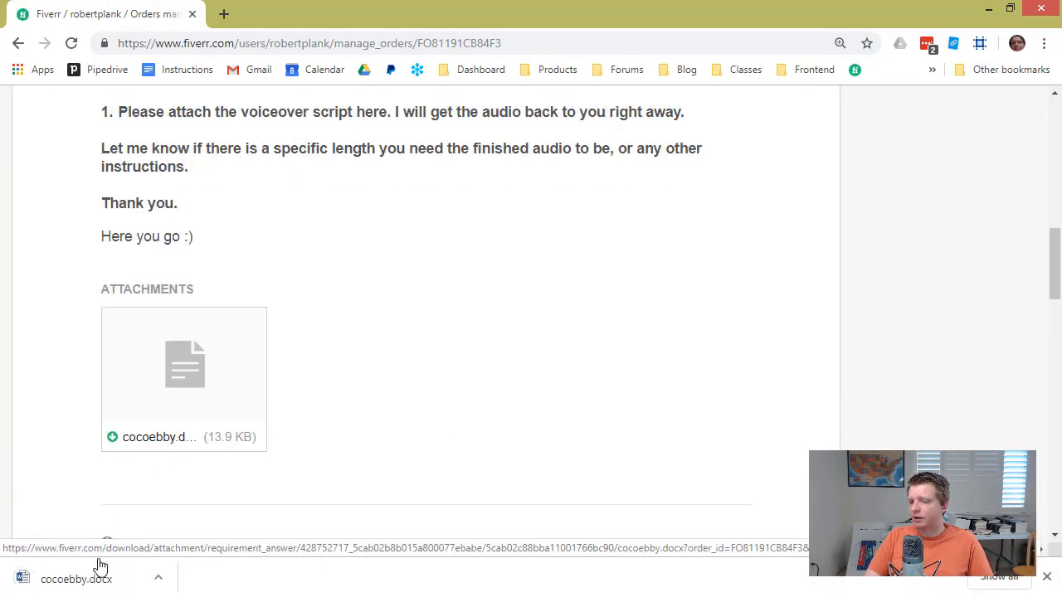
{"action": "left_click", "coordinate": [91, 585]}
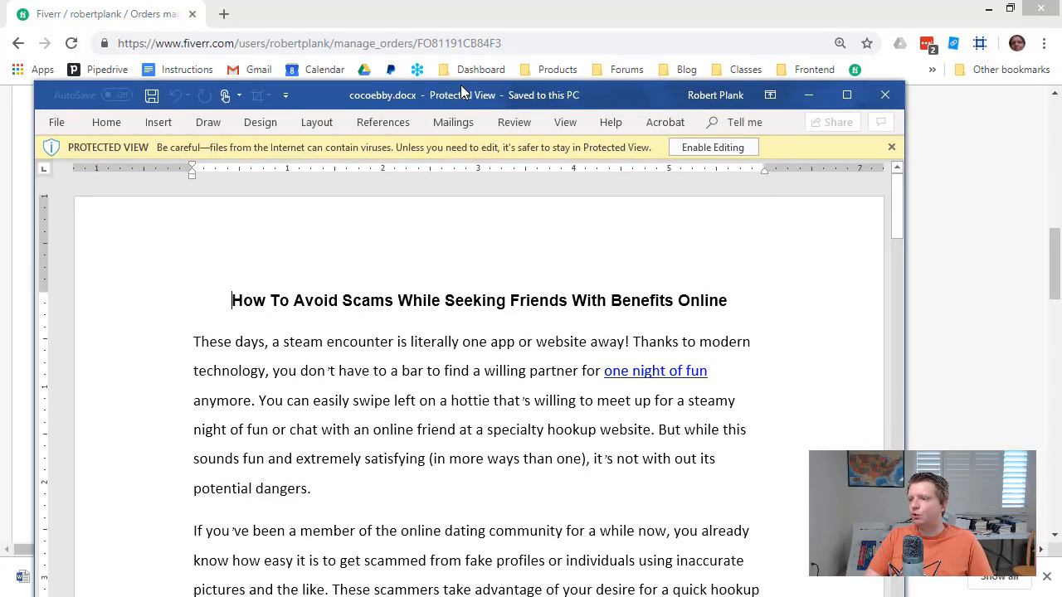
Maximize the script document, skim it from title to final section, and enlarge the text to 140%.
{"action": "double_click", "coordinate": [461, 86]}
{"action": "scroll", "coordinate": [448, 361], "scroll_direction": "down", "scroll_amount": 1}
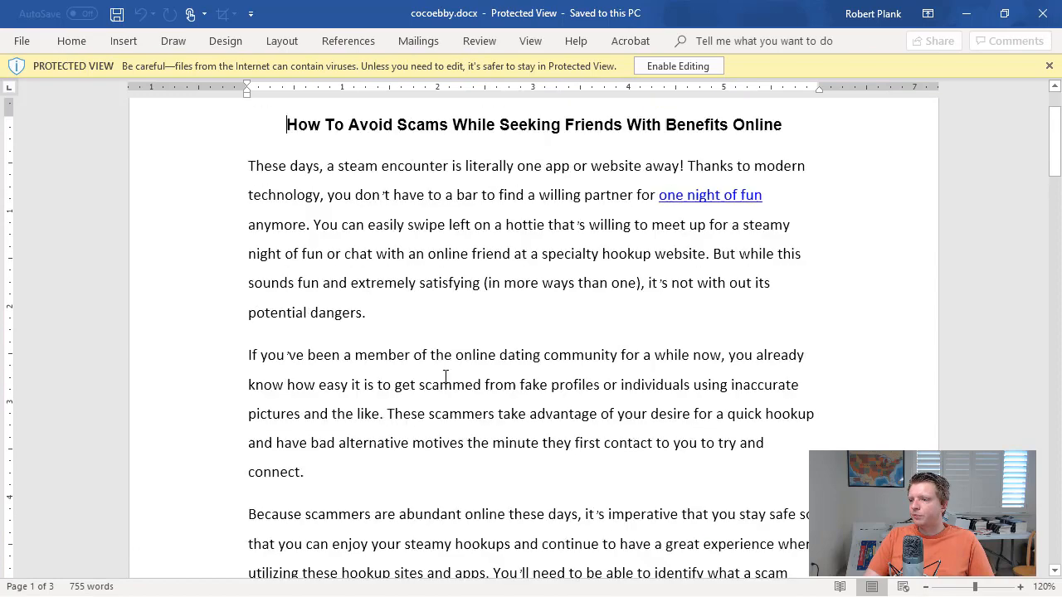
{"action": "scroll", "coordinate": [446, 377], "scroll_direction": "down", "scroll_amount": 3}
{"action": "scroll", "coordinate": [445, 377], "scroll_direction": "up", "scroll_amount": 3}
{"action": "scroll", "coordinate": [445, 377], "scroll_direction": "up", "scroll_amount": 1}
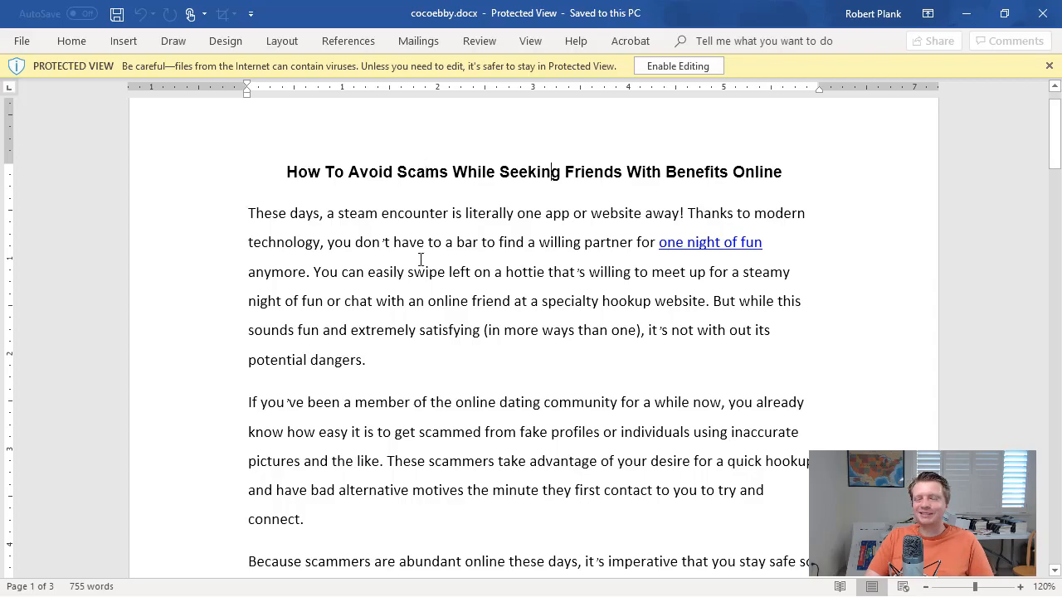
{"action": "scroll", "coordinate": [587, 195], "scroll_direction": "down", "scroll_amount": 13}
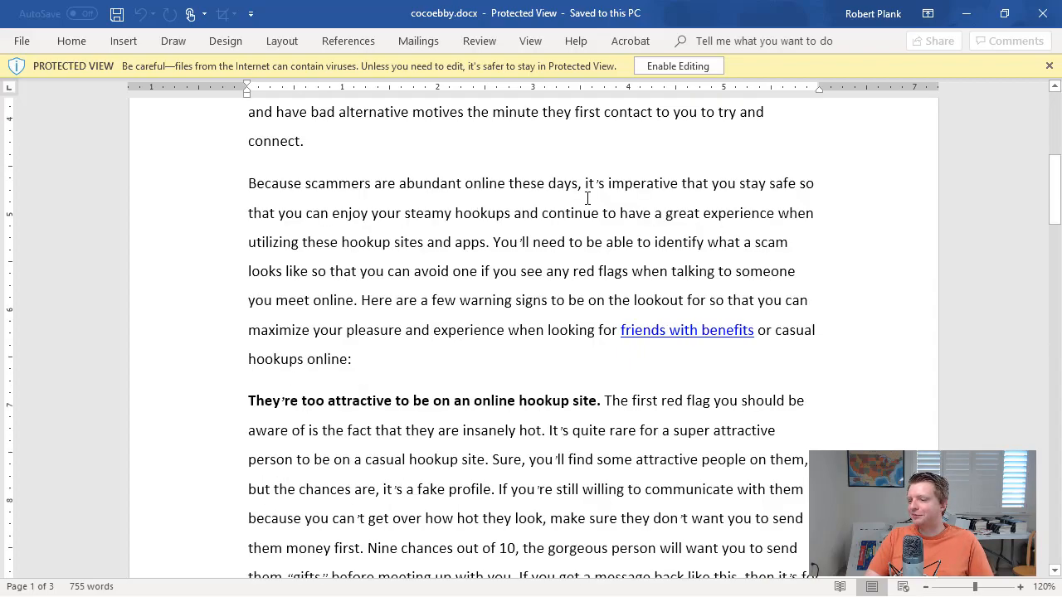
{"action": "scroll", "coordinate": [573, 229], "scroll_direction": "down", "scroll_amount": 6}
{"action": "scroll", "coordinate": [569, 257], "scroll_direction": "up", "scroll_amount": 11}
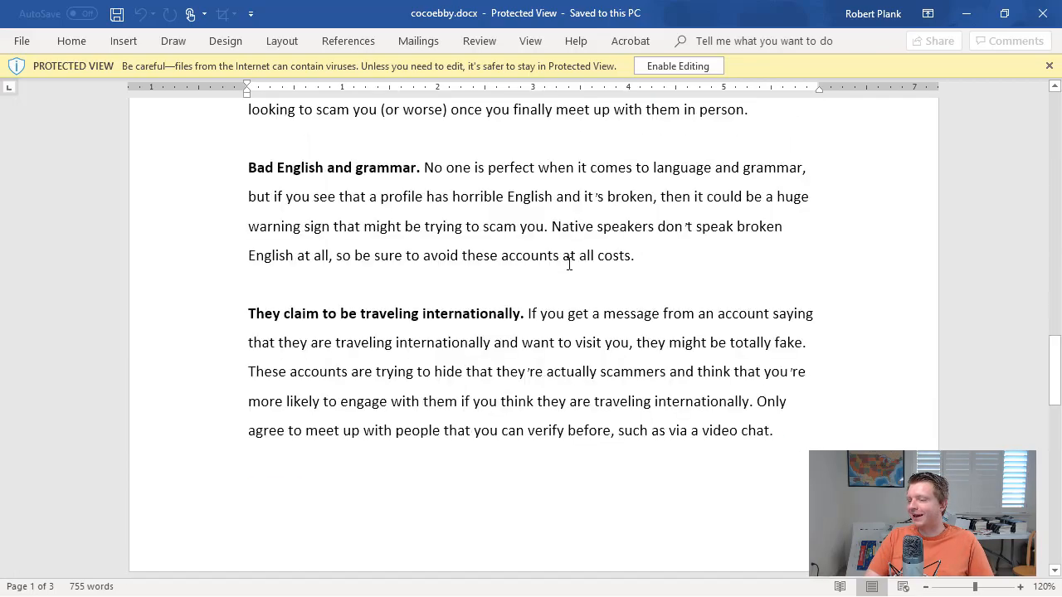
{"action": "scroll", "coordinate": [568, 280], "scroll_direction": "up", "scroll_amount": 10}
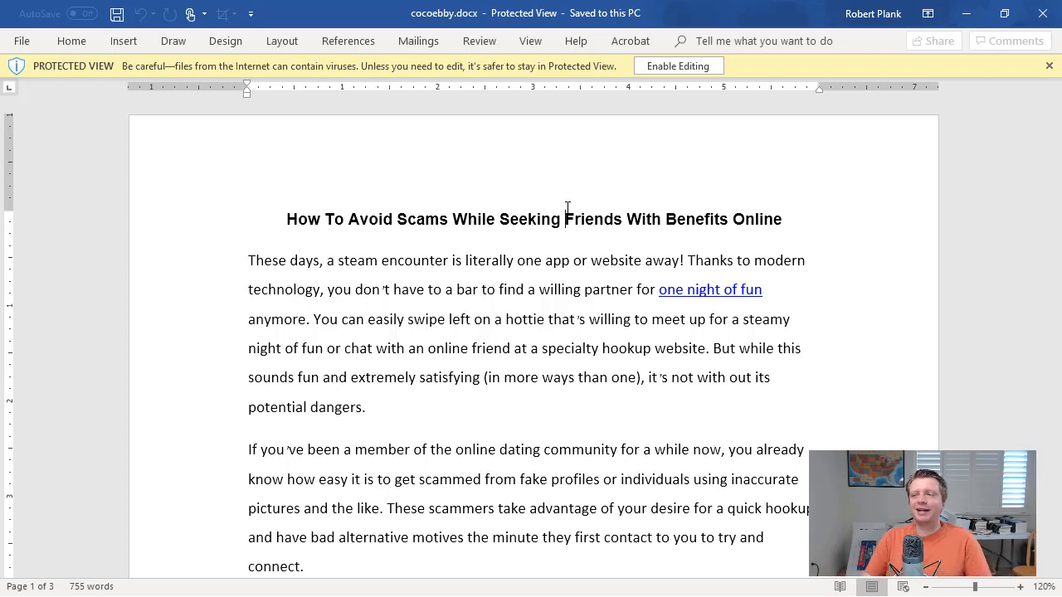
{"action": "scroll", "coordinate": [566, 224], "scroll_direction": "up", "scroll_amount": 2, "text": "ctrl"}
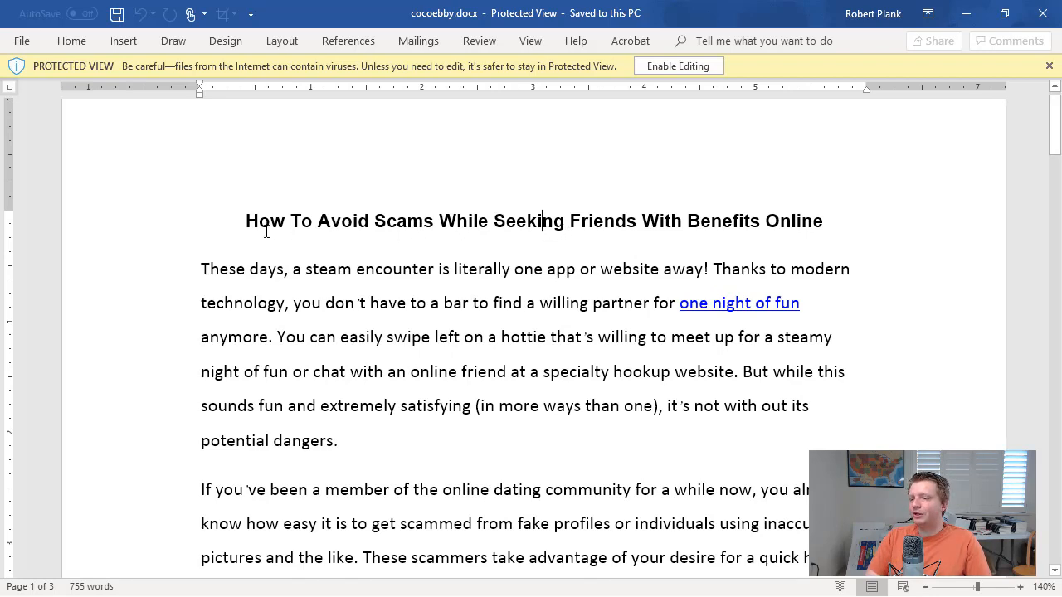
{"action": "scroll", "coordinate": [267, 232], "scroll_direction": "down", "scroll_amount": 2}
{"action": "scroll", "coordinate": [267, 232], "scroll_direction": "up", "scroll_amount": 1}
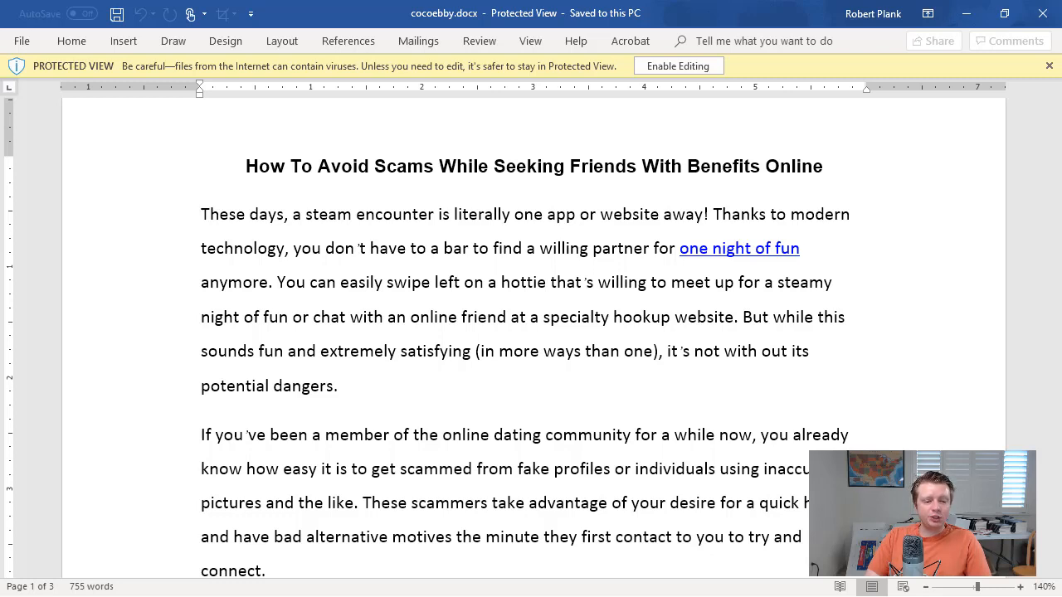
Annotate the screen with two side-by-side boxes, "Word Doc" marked L and "Record" marked R.
{"action": "left_click", "coordinate": [385, 281]}
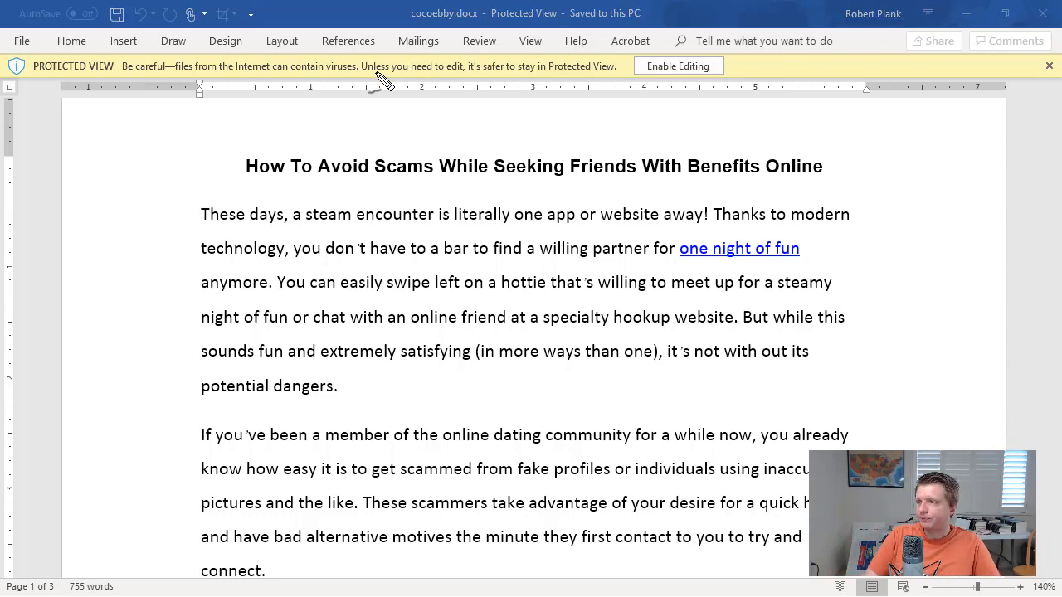
{"action": "mouse_move", "coordinate": [265, 91]}
{"action": "left_mouse_down"}
{"action": "mouse_move", "coordinate": [457, 108]}
{"action": "mouse_move", "coordinate": [255, 104]}
{"action": "left_mouse_up"}
{"action": "mouse_move", "coordinate": [538, 93]}
{"action": "left_mouse_down"}
{"action": "mouse_move", "coordinate": [734, 191]}
{"action": "mouse_move", "coordinate": [521, 102]}
{"action": "mouse_move", "coordinate": [564, 93]}
{"action": "mouse_move", "coordinate": [572, 137]}
{"action": "mouse_move", "coordinate": [596, 146]}
{"action": "mouse_move", "coordinate": [707, 136]}
{"action": "mouse_move", "coordinate": [705, 112]}
{"action": "left_mouse_up"}
{"action": "mouse_move", "coordinate": [641, 90]}
{"action": "left_mouse_down"}
{"action": "mouse_move", "coordinate": [643, 53]}
{"action": "mouse_move", "coordinate": [688, 84]}
{"action": "left_mouse_up"}
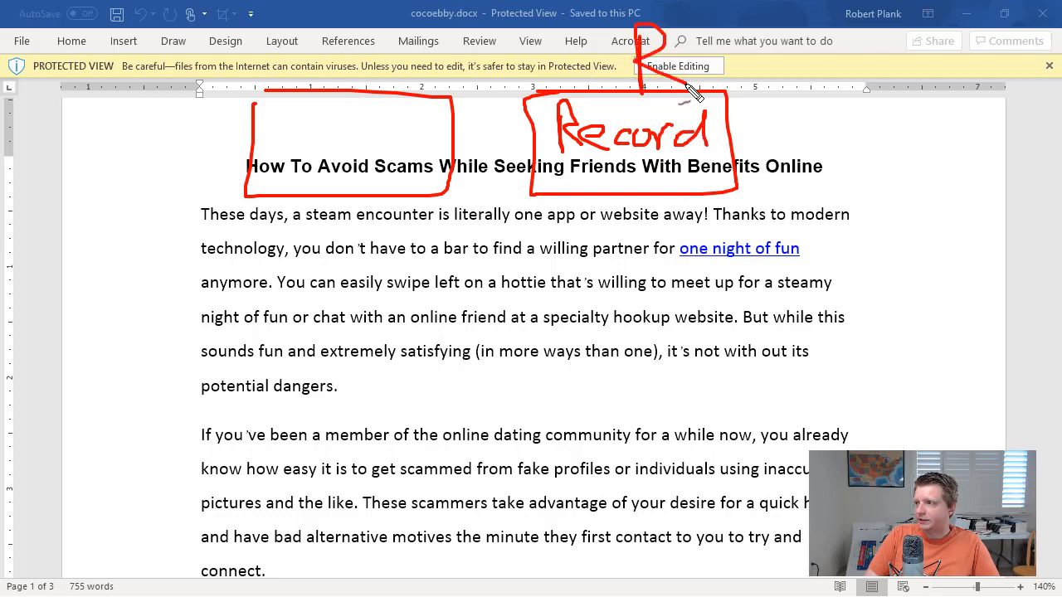
{"action": "mouse_move", "coordinate": [263, 116]}
{"action": "left_mouse_down"}
{"action": "mouse_move", "coordinate": [344, 133]}
{"action": "mouse_move", "coordinate": [387, 102]}
{"action": "left_mouse_up"}
{"action": "mouse_move", "coordinate": [357, 136]}
{"action": "left_mouse_down"}
{"action": "mouse_move", "coordinate": [362, 176]}
{"action": "mouse_move", "coordinate": [413, 154]}
{"action": "mouse_move", "coordinate": [438, 163]}
{"action": "left_mouse_up"}
{"action": "mouse_move", "coordinate": [346, 32]}
{"action": "left_mouse_down"}
{"action": "mouse_move", "coordinate": [338, 60]}
{"action": "mouse_move", "coordinate": [383, 60]}
{"action": "left_mouse_up"}
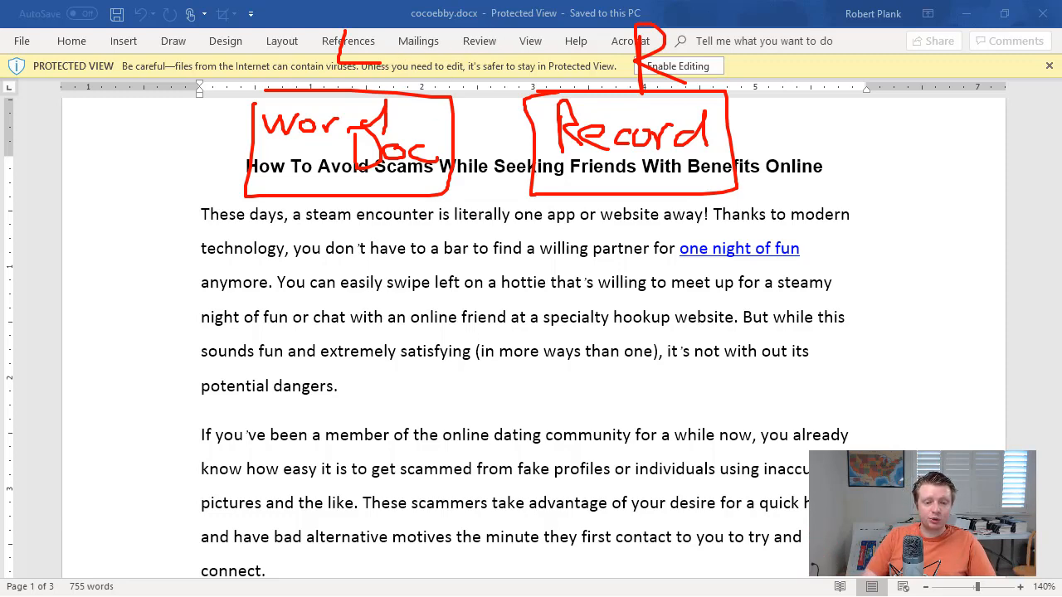
Move the script document onto the left monitor and launch Audacity.
{"action": "mouse_move", "coordinate": [585, 10]}
{"action": "left_mouse_down"}
{"action": "mouse_move", "coordinate": [591, 79]}
{"action": "mouse_move", "coordinate": [600, 39]}
{"action": "mouse_move", "coordinate": [562, 24]}
{"action": "mouse_move", "coordinate": [0, 42]}
{"action": "left_mouse_up"}
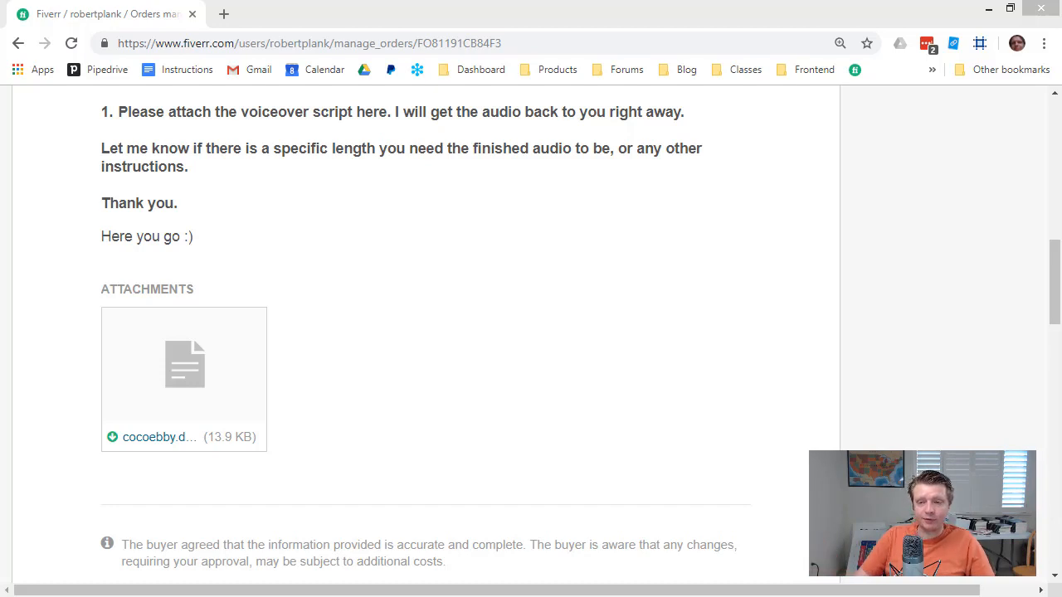
{"action": "left_click", "coordinate": [462, 302]}
{"action": "double_click", "coordinate": [462, 302]}
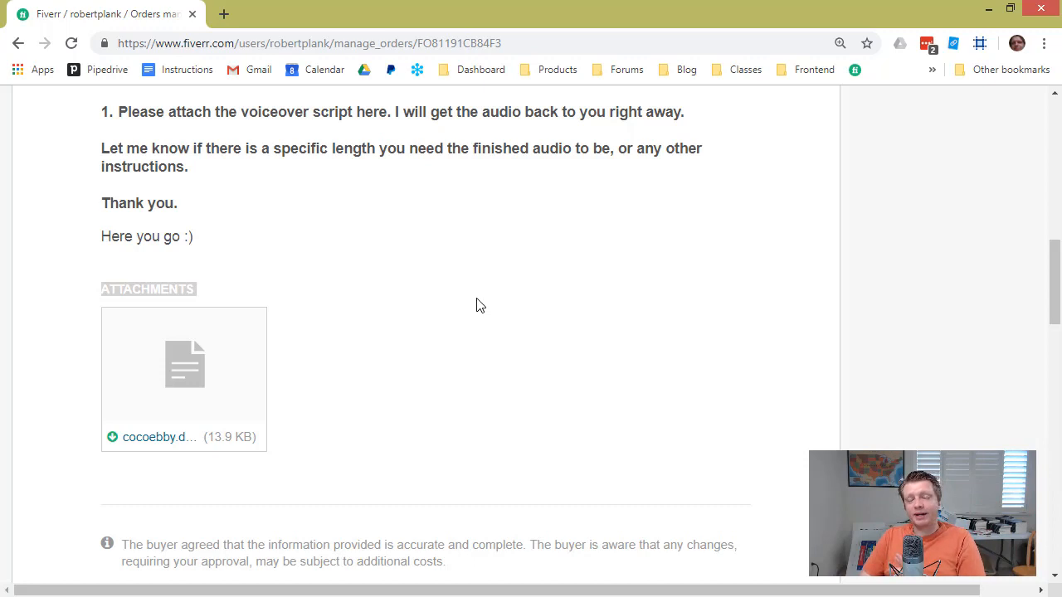
{"action": "left_click", "coordinate": [390, 296]}
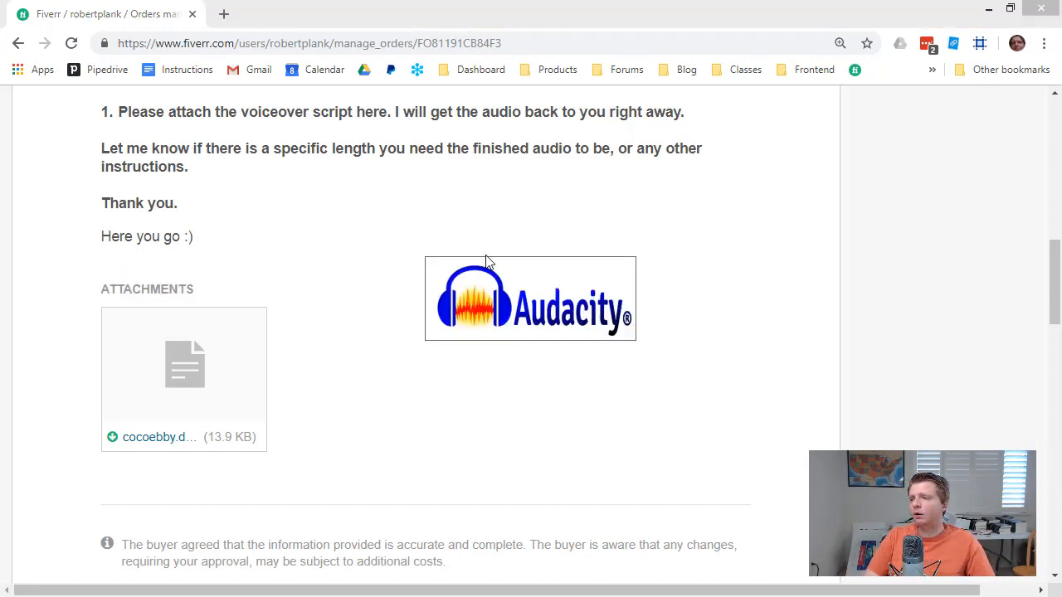
{"action": "left_click", "coordinate": [514, 267]}
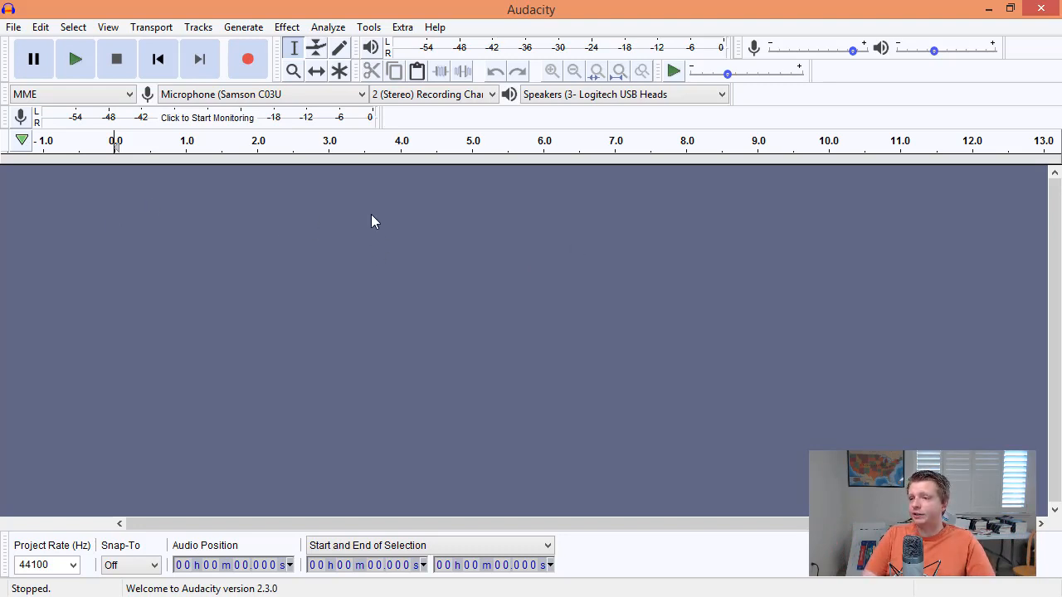
Add a new stereo track to the empty Audacity project.
{"action": "left_click", "coordinate": [13, 27]}
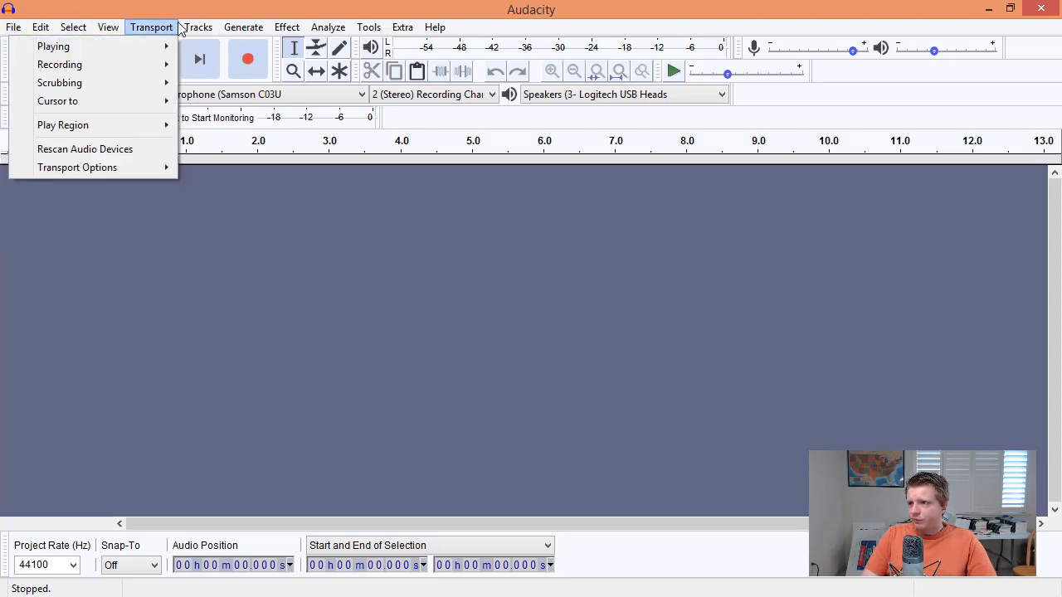
{"action": "mouse_move", "coordinate": [192, 28]}
{"action": "mouse_move", "coordinate": [187, 55]}
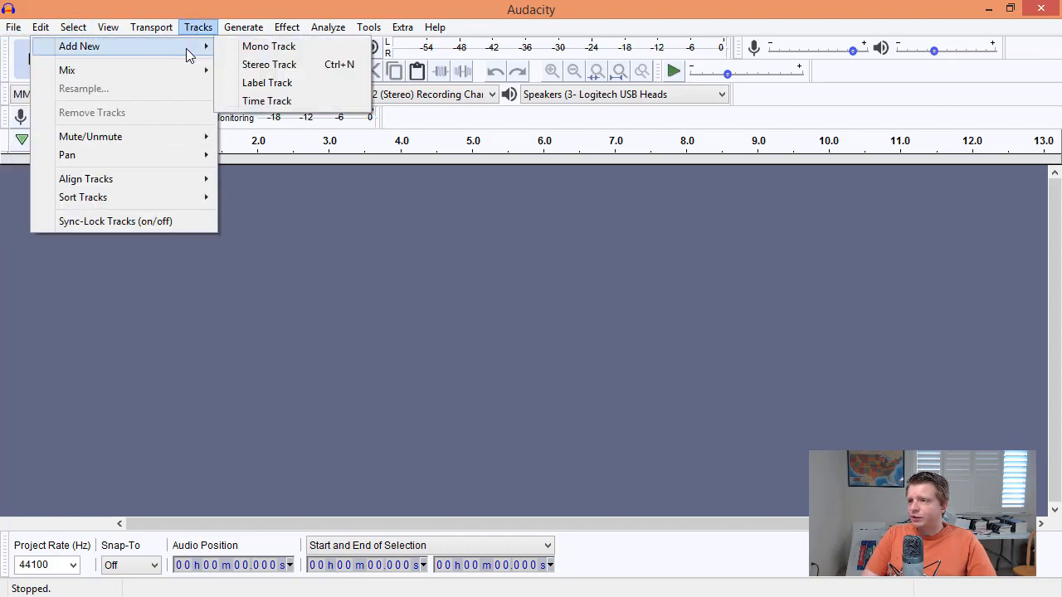
{"action": "left_click", "coordinate": [268, 64]}
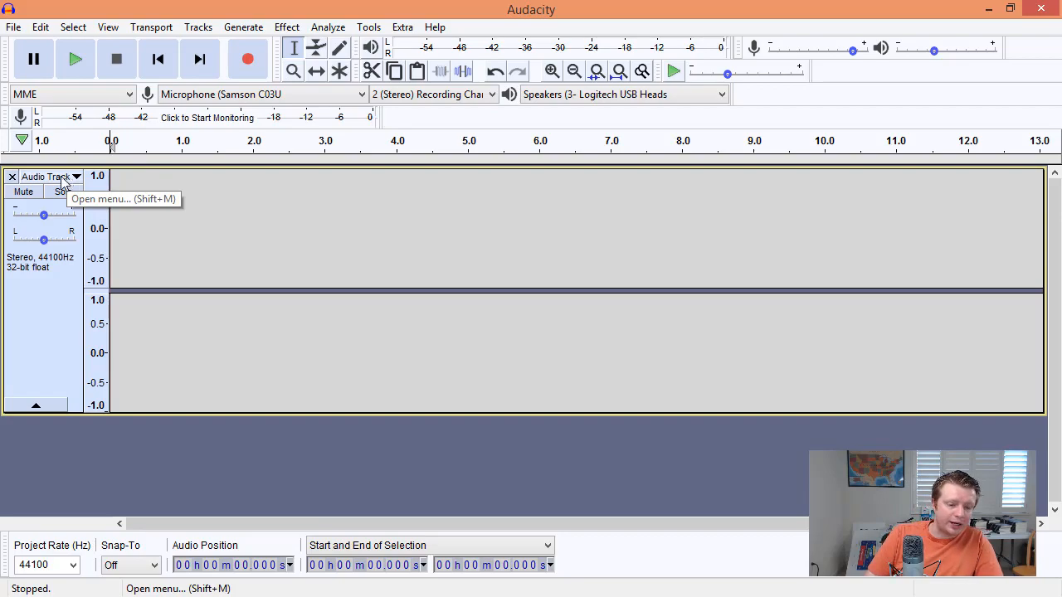
Switch to the Fiverr order page in the browser and copy the buyer's username from the order header.
{"action": "key", "text": "alt+Tab"}
{"action": "scroll", "coordinate": [234, 260], "scroll_direction": "up", "scroll_amount": 10}
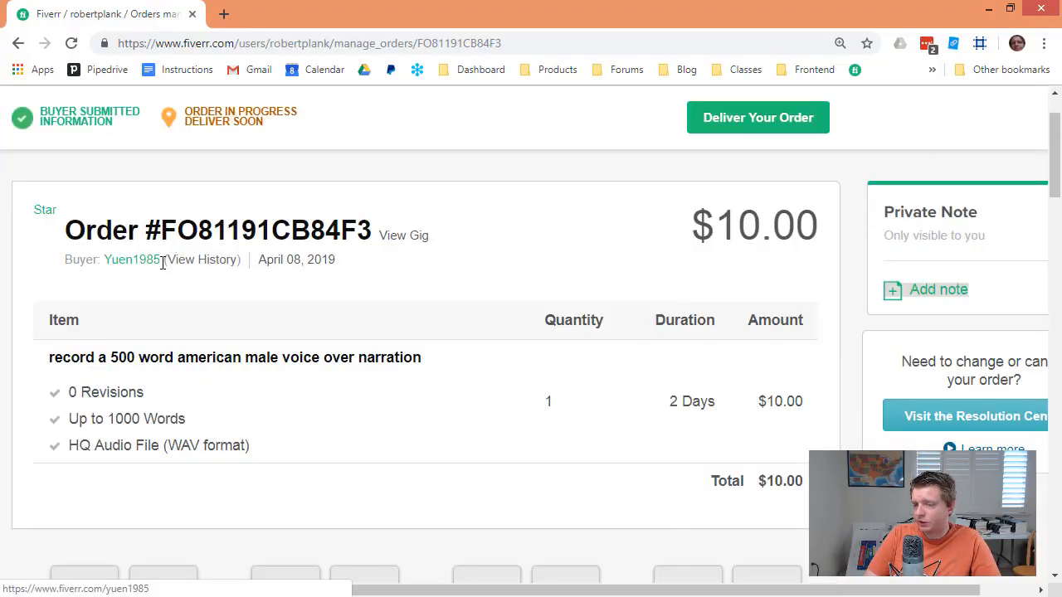
{"action": "left_click_drag", "start_coordinate": [161, 263], "coordinate": [107, 266]}
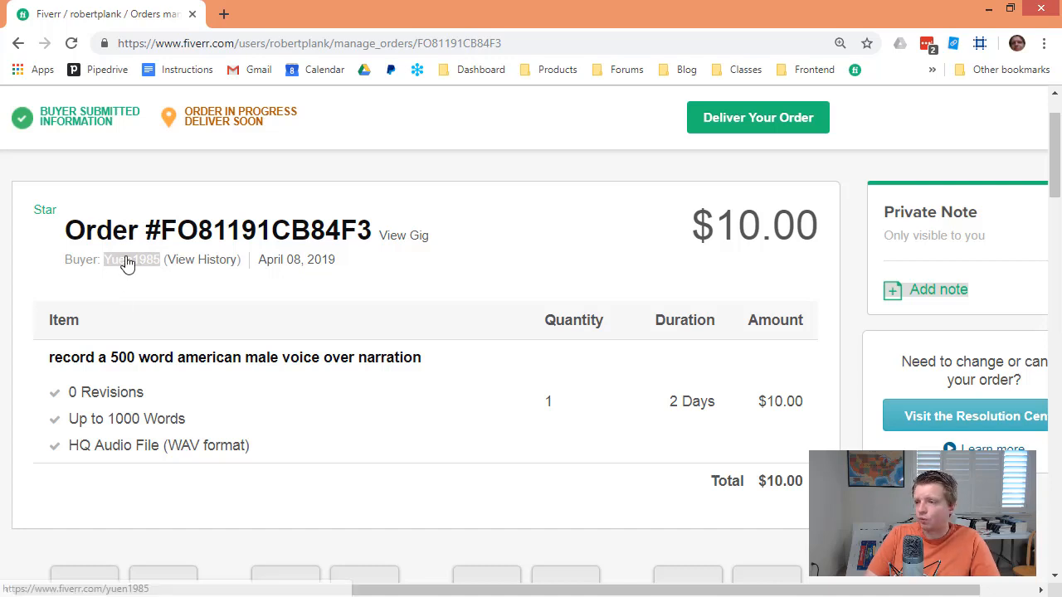
{"action": "right_click", "coordinate": [124, 264]}
{"action": "left_click", "coordinate": [171, 382]}
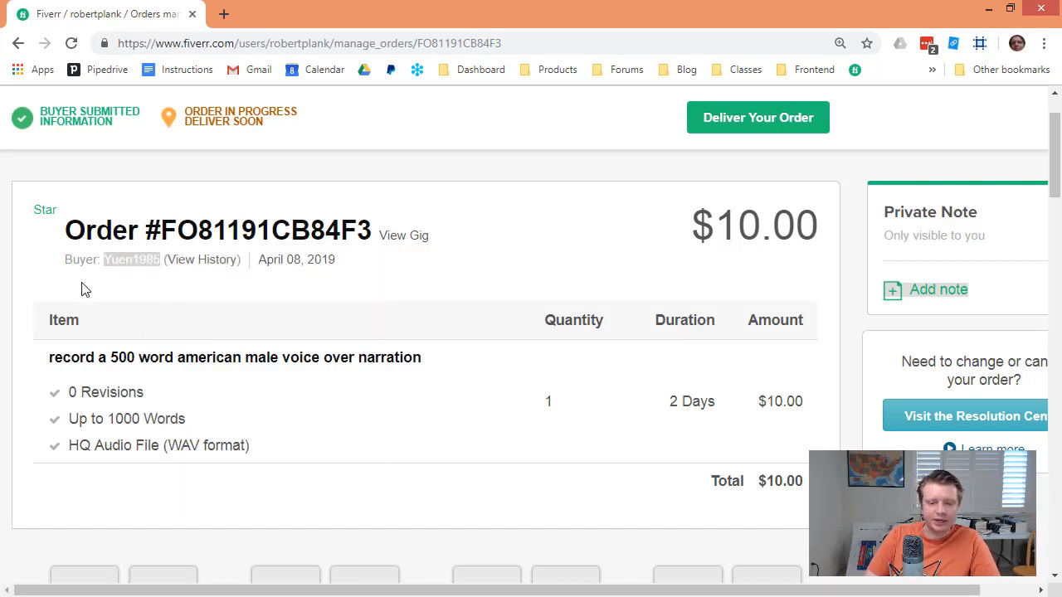
Return to Audacity and rename the stereo track to the copied buyer's username followed by _201904009.
{"action": "key", "text": "alt+Tab"}
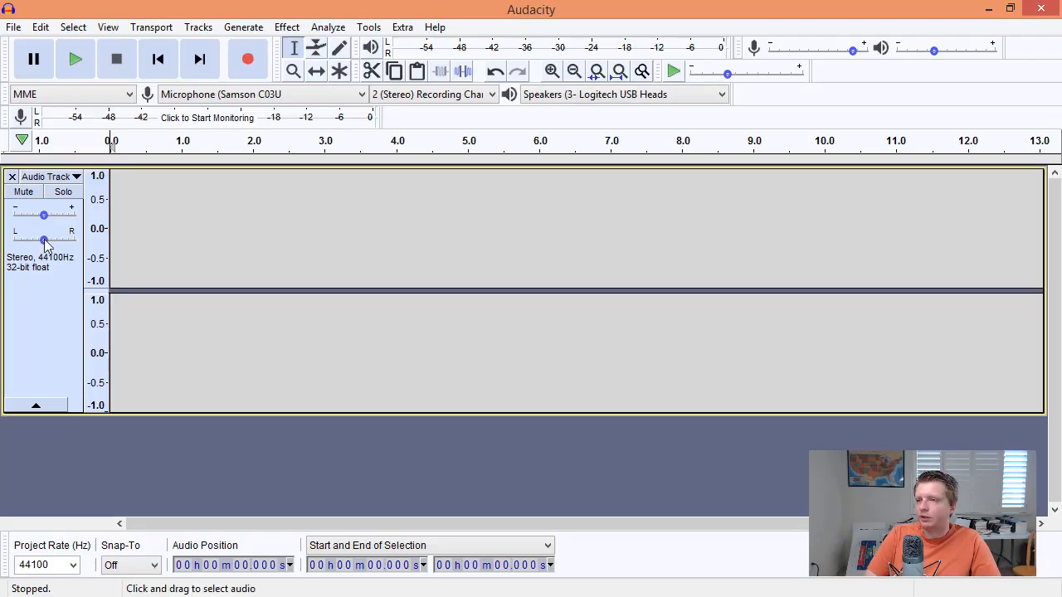
{"action": "left_click", "coordinate": [43, 177]}
{"action": "left_click", "coordinate": [54, 194]}
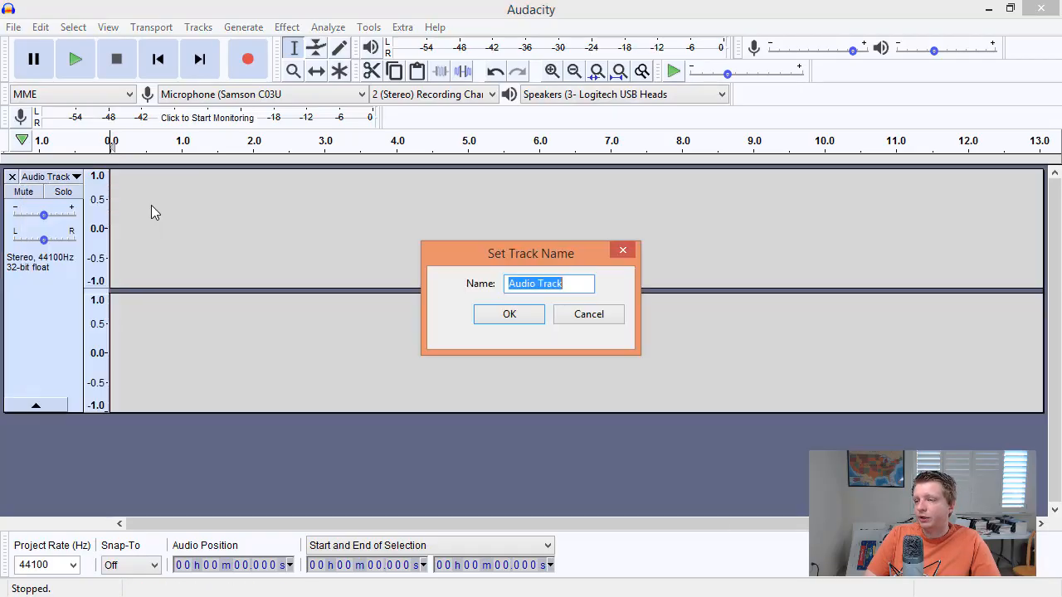
{"action": "right_click", "coordinate": [521, 282]}
{"action": "left_click", "coordinate": [477, 353]}
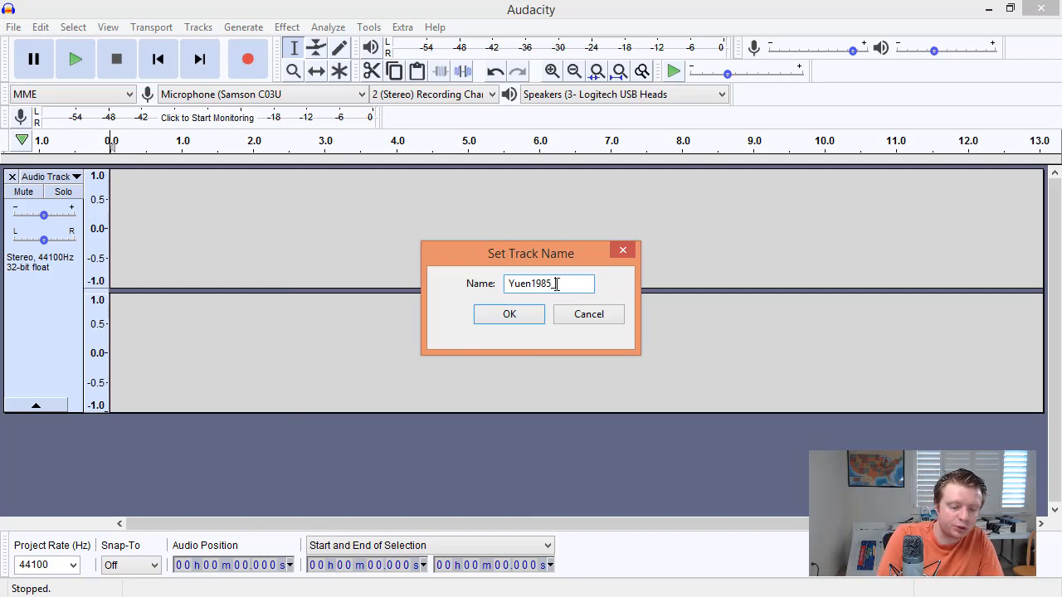
{"action": "type", "text": "_20150608"}
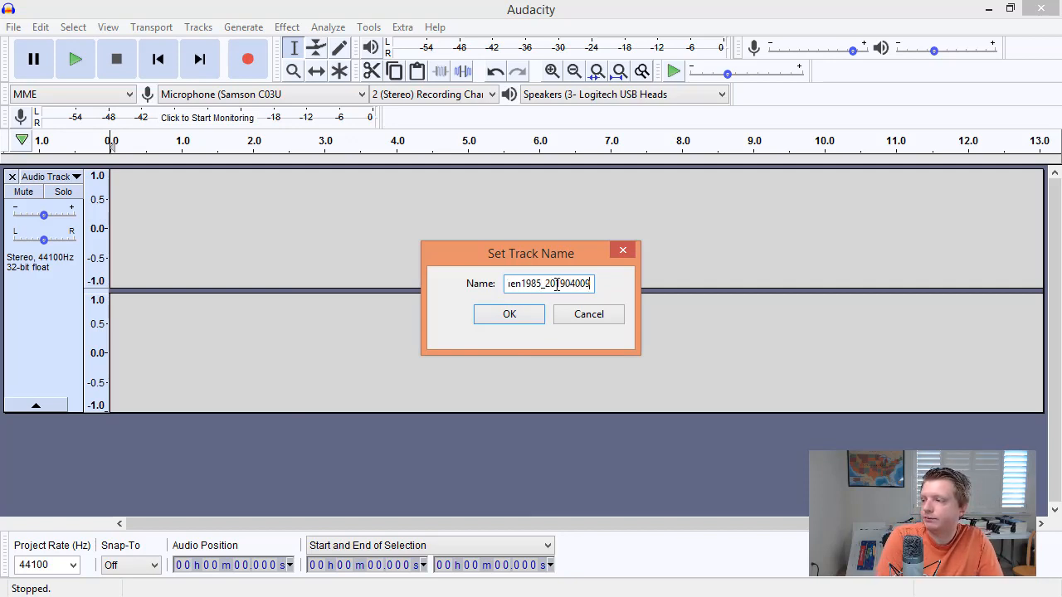
{"action": "key", "text": "Return"}
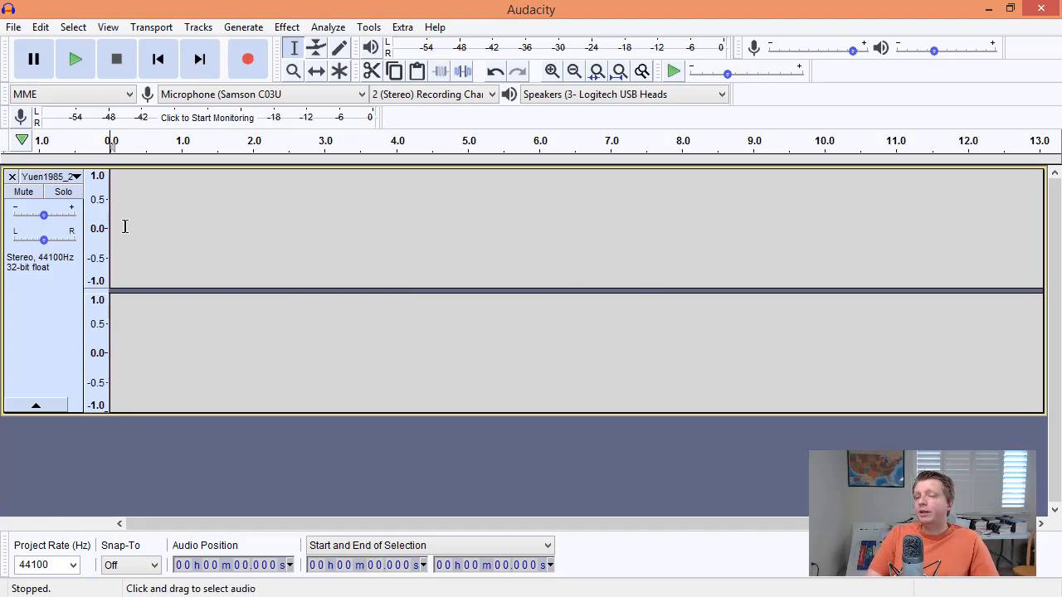
Record a take of about 2.9 seconds on the existing stereo track and add a second stereo track.
{"action": "left_click", "coordinate": [239, 70]}
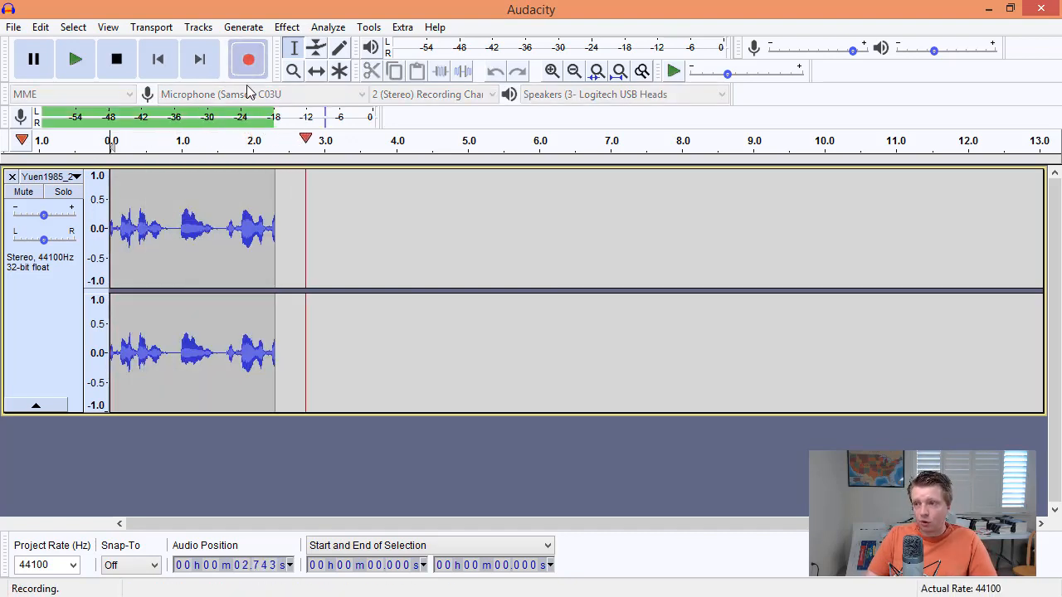
{"action": "left_click", "coordinate": [118, 60]}
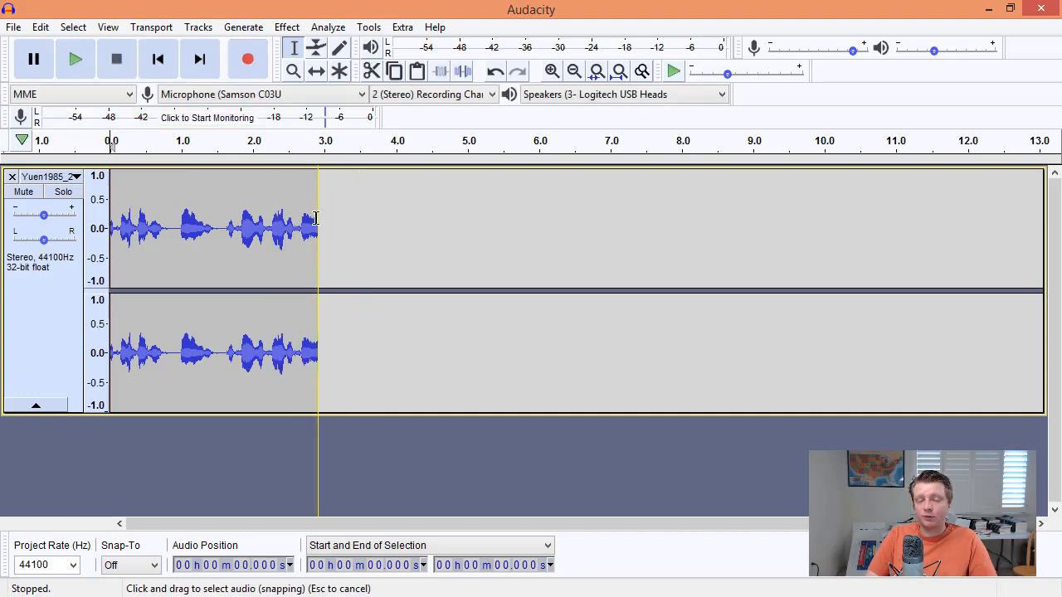
{"action": "left_click", "coordinate": [196, 27]}
{"action": "mouse_move", "coordinate": [223, 52]}
{"action": "left_click", "coordinate": [253, 64]}
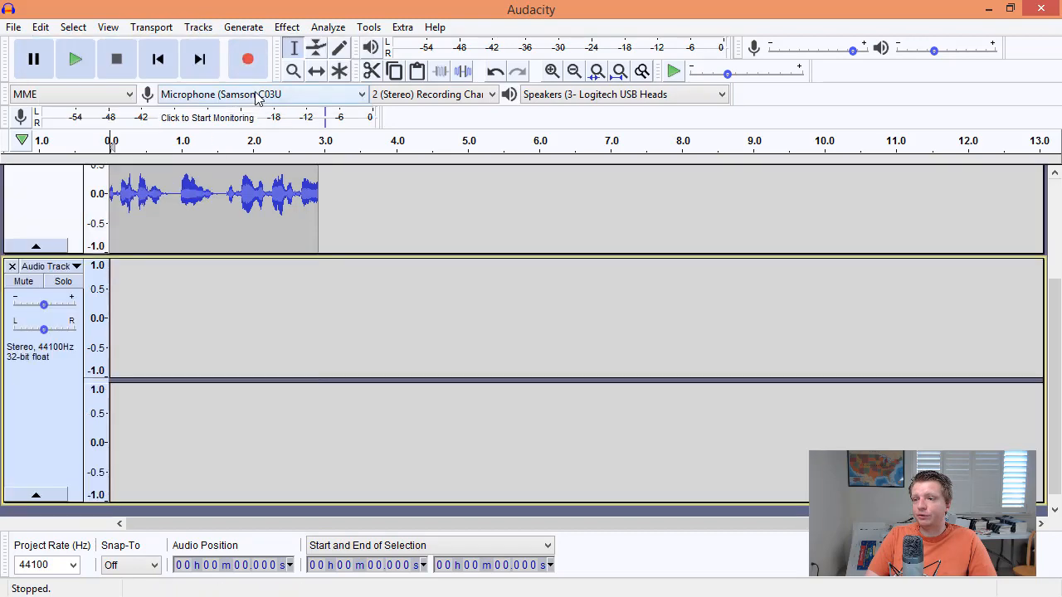
{"action": "left_click", "coordinate": [64, 272]}
{"action": "left_click", "coordinate": [61, 280]}
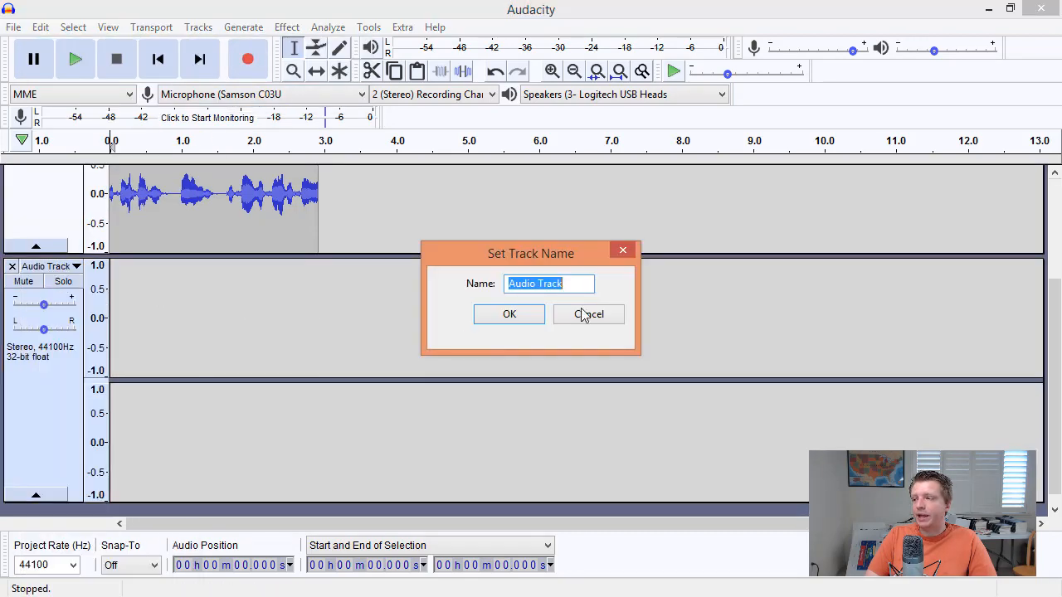
{"action": "left_click", "coordinate": [524, 310]}
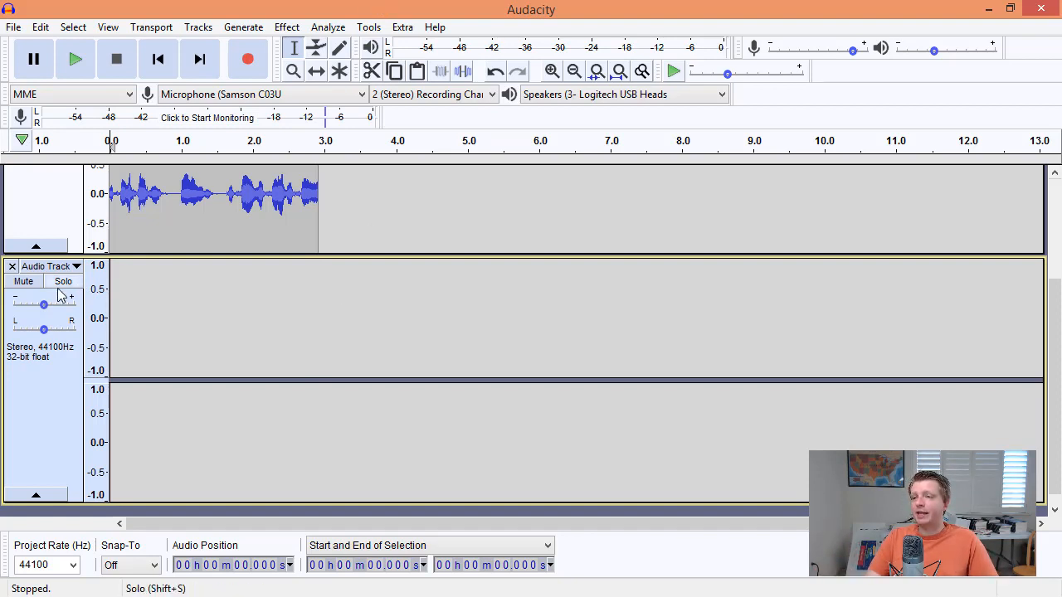
Solo the first track so that the second stereo track is muted.
{"action": "scroll", "coordinate": [63, 281], "scroll_direction": "up", "scroll_amount": 3}
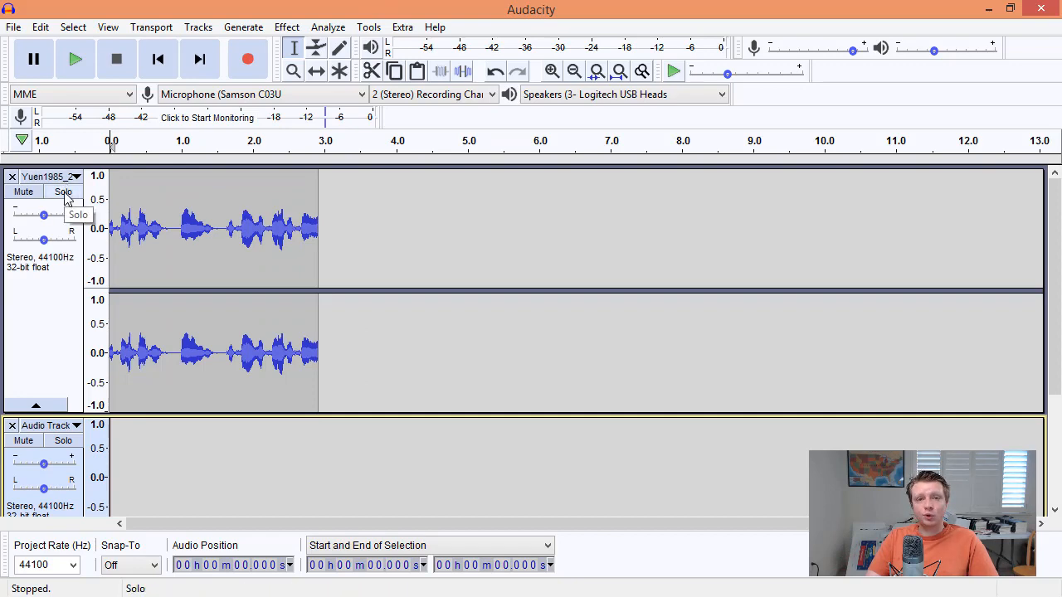
{"action": "scroll", "coordinate": [79, 286], "scroll_direction": "down", "scroll_amount": 3}
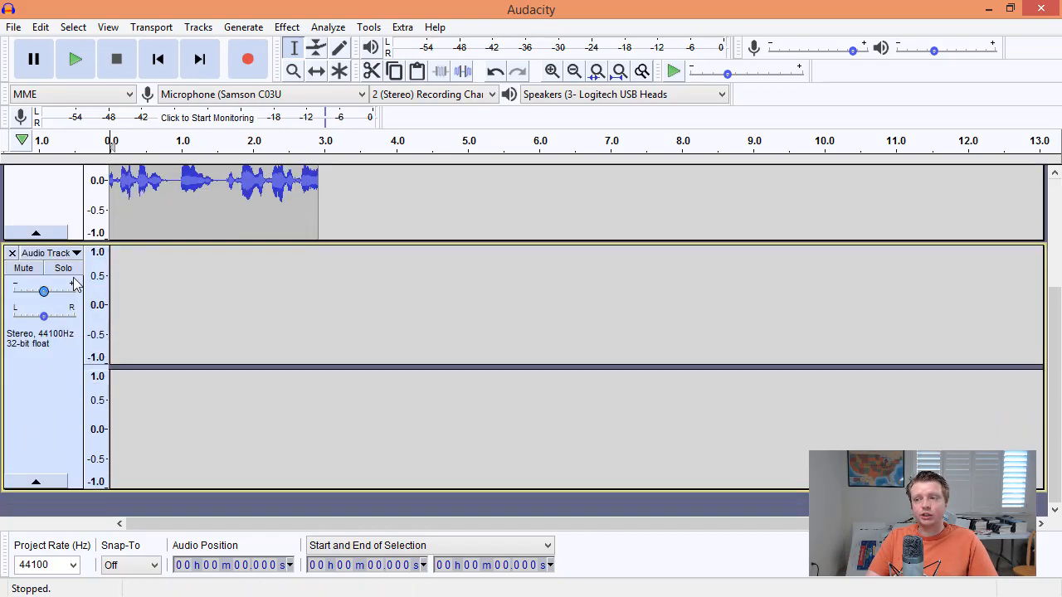
{"action": "scroll", "coordinate": [72, 276], "scroll_direction": "up", "scroll_amount": 3}
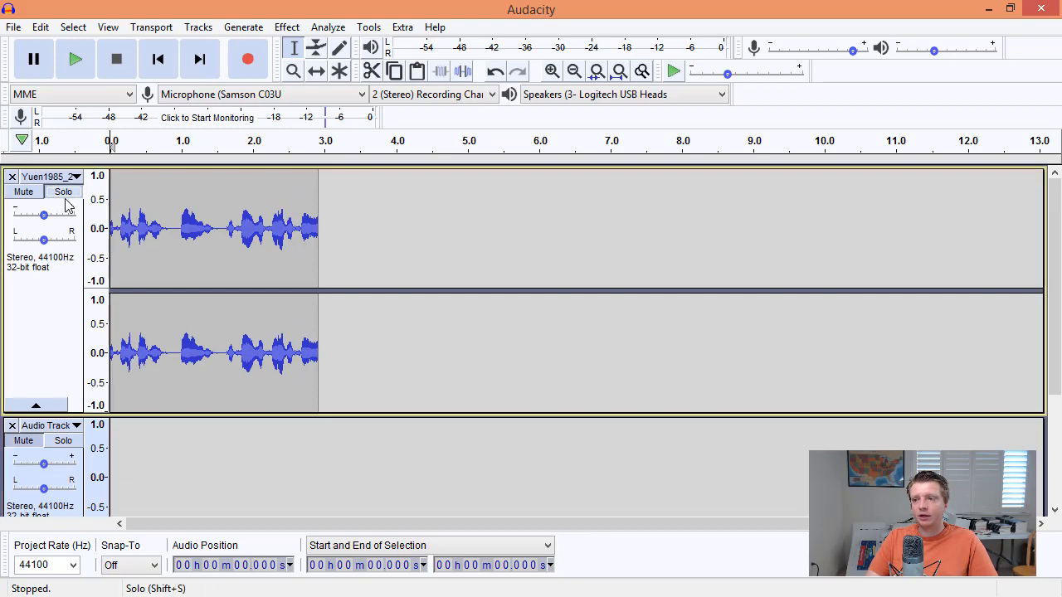
Record a take of about 1.7 seconds on the second track and delete that audio.
{"action": "left_click", "coordinate": [248, 60]}
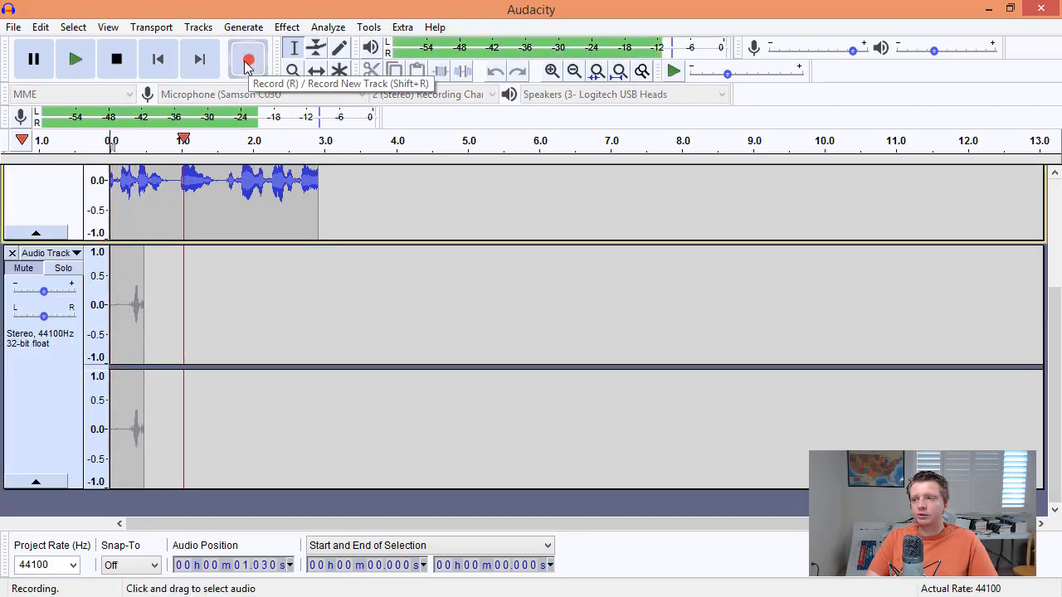
{"action": "left_click", "coordinate": [116, 59]}
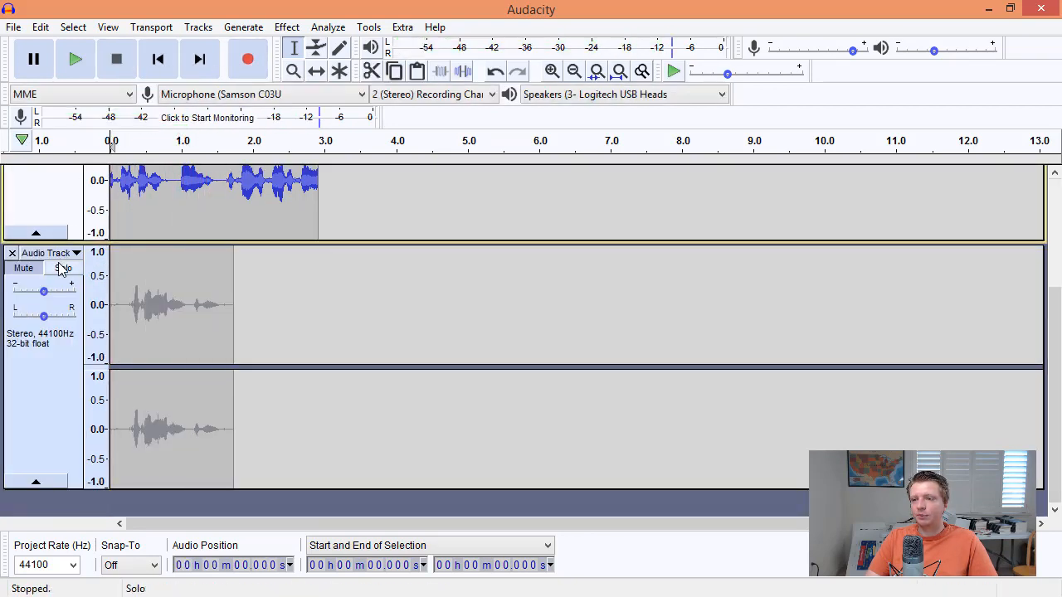
{"action": "left_click", "coordinate": [51, 378]}
{"action": "scroll", "coordinate": [48, 373], "scroll_direction": "up", "scroll_amount": 3}
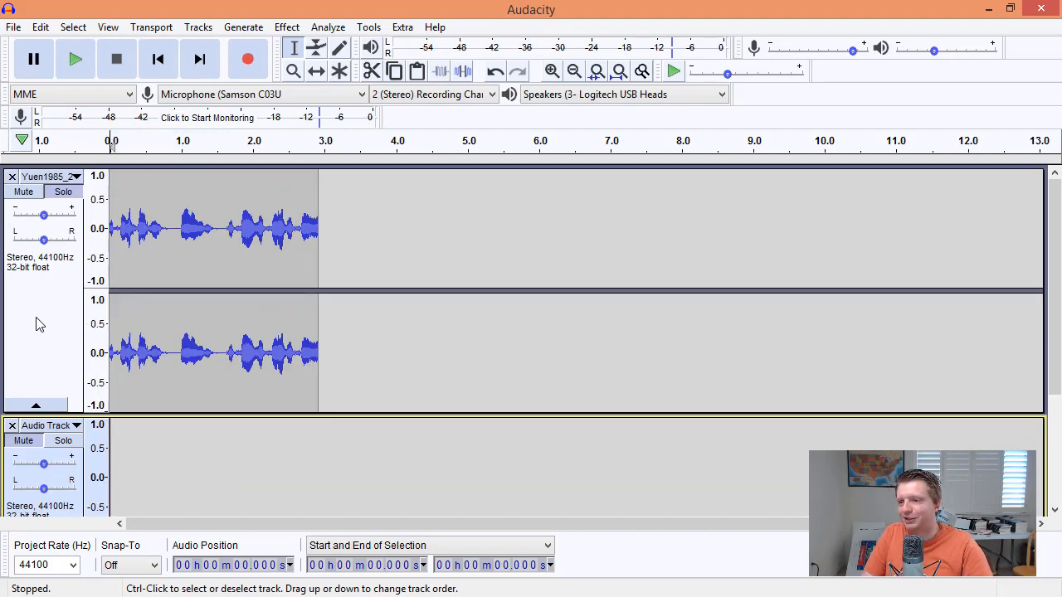
Delete the first track's audio and record a new take of about 3.9 seconds on that track.
{"action": "left_click", "coordinate": [38, 323]}
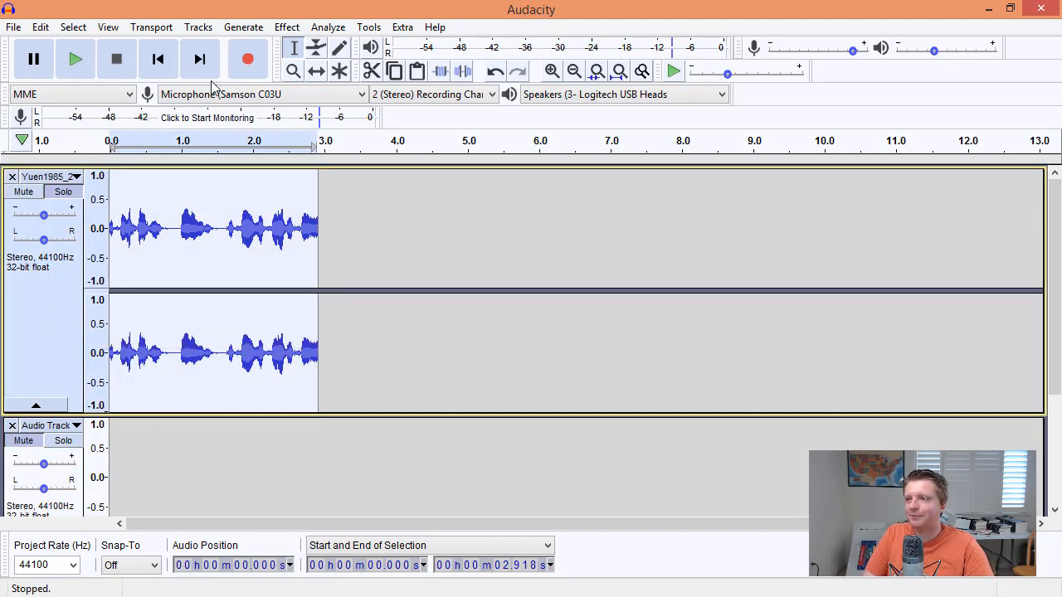
{"action": "key", "text": "Delete"}
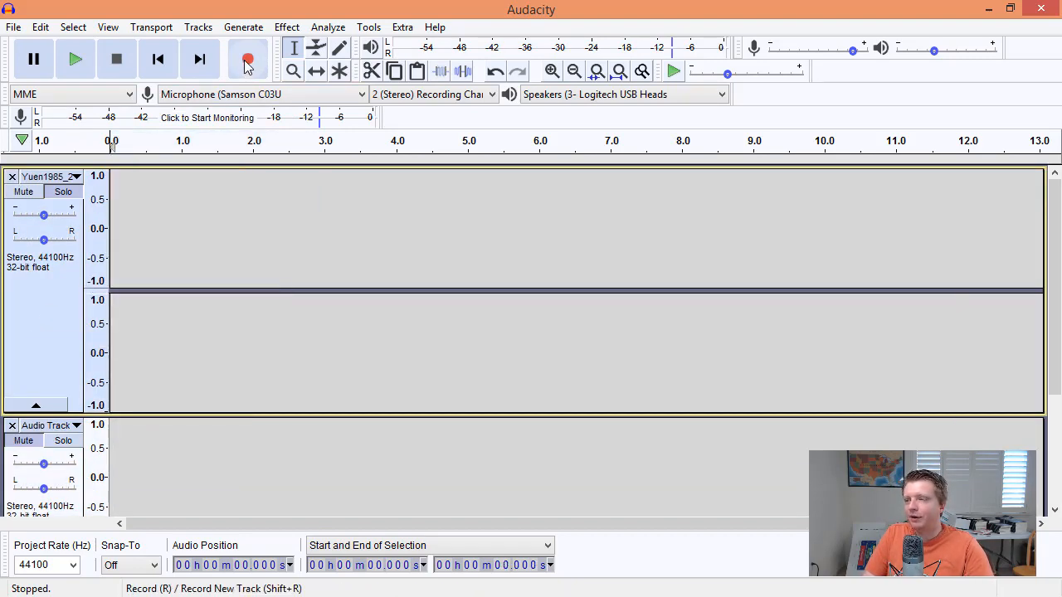
{"action": "left_click", "coordinate": [248, 59]}
{"action": "scroll", "coordinate": [151, 224], "scroll_direction": "up", "scroll_amount": 5}
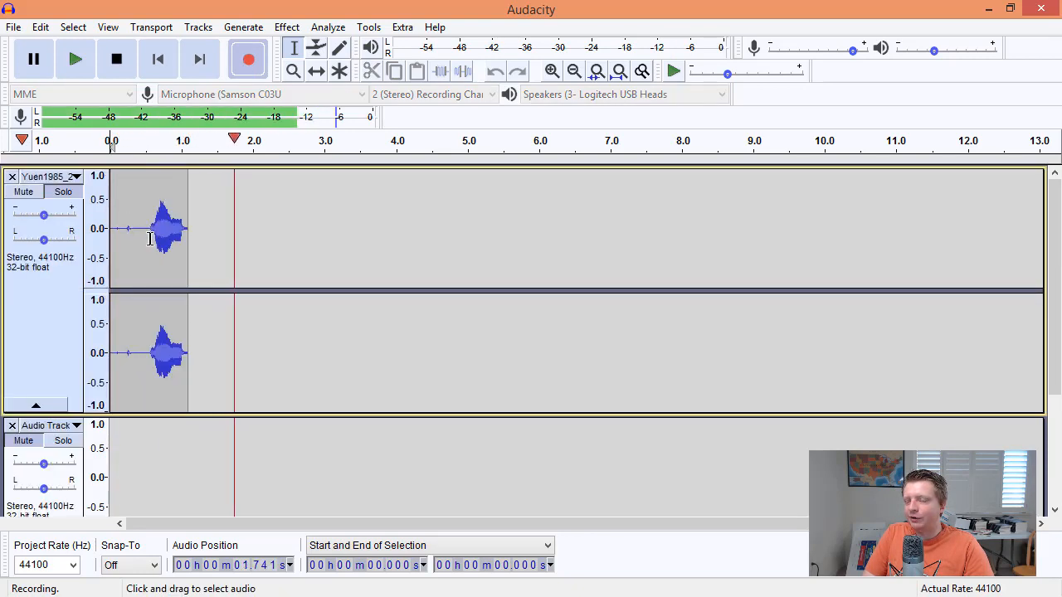
{"action": "left_click", "coordinate": [116, 59]}
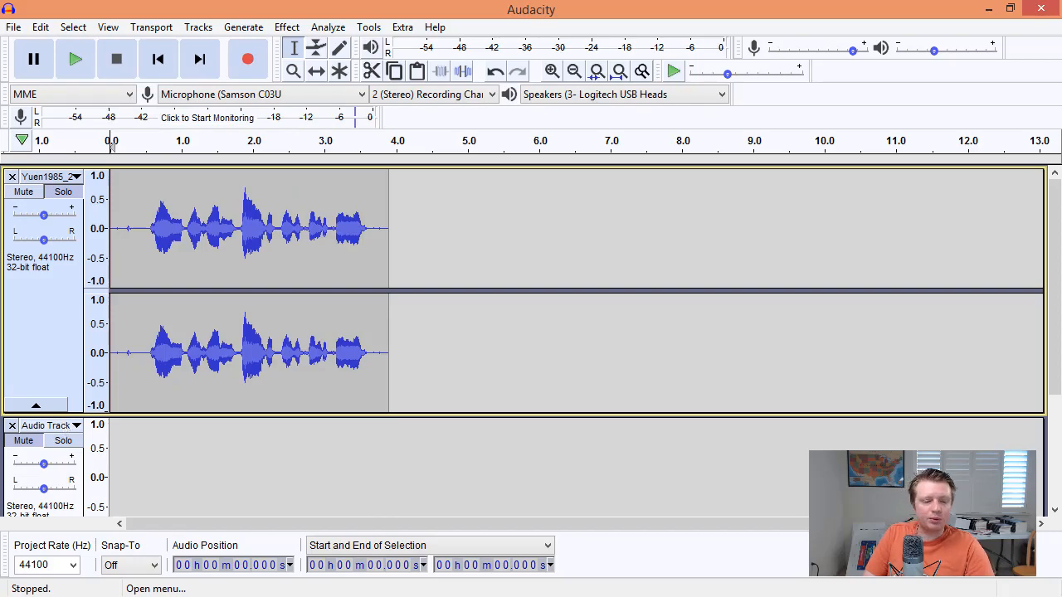
Switch to Fiverr in the browser and open the Manage Sales page.
{"action": "key", "text": "alt+Tab"}
{"action": "left_click", "coordinate": [256, 327]}
{"action": "scroll", "coordinate": [249, 181], "scroll_direction": "up", "scroll_amount": 1}
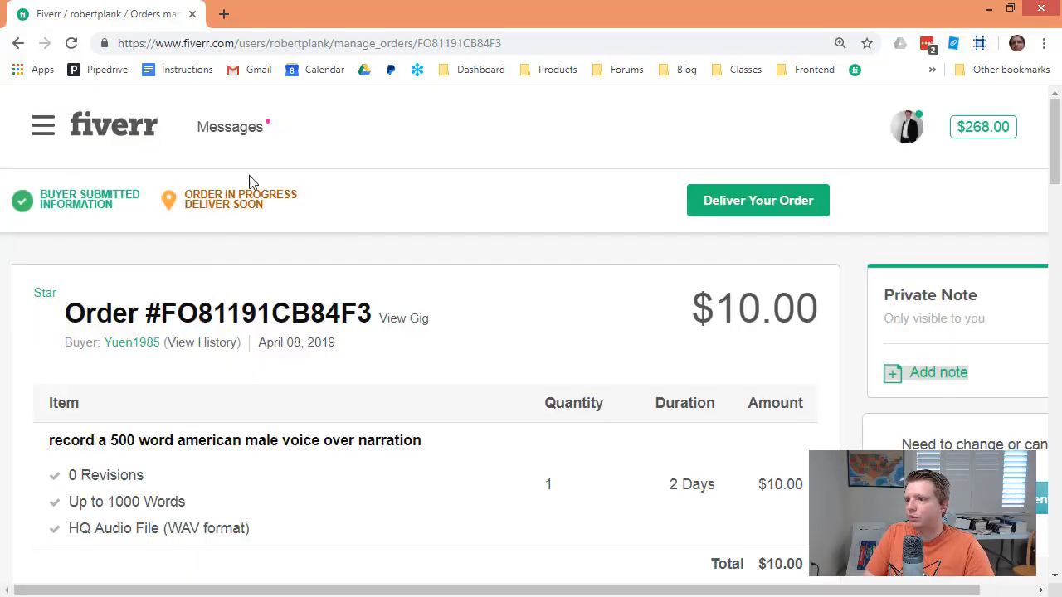
{"action": "left_click", "coordinate": [43, 128]}
{"action": "scroll", "coordinate": [80, 451], "scroll_direction": "down", "scroll_amount": 4}
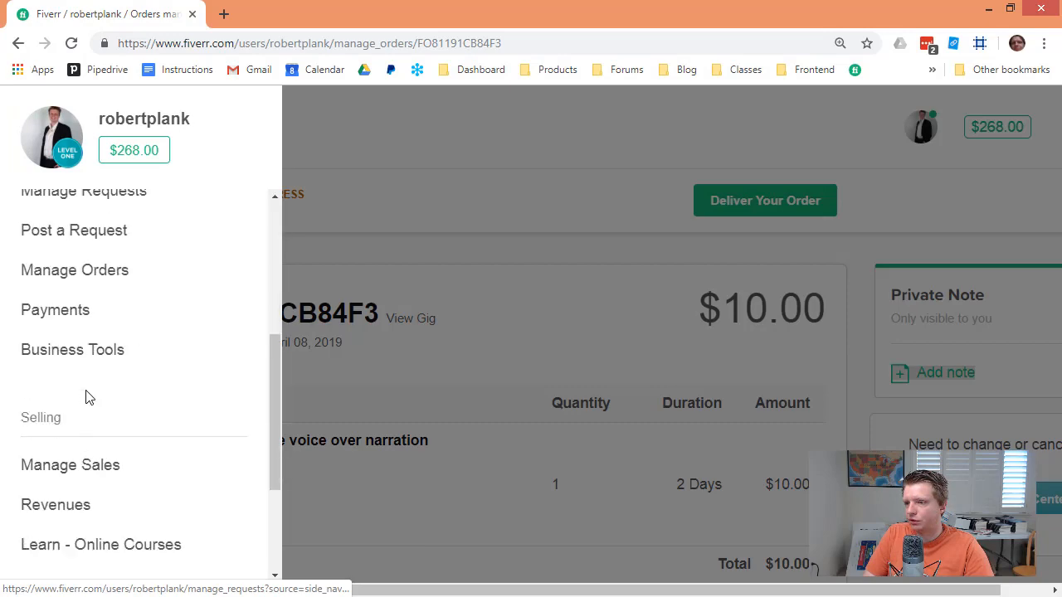
{"action": "left_click", "coordinate": [89, 466]}
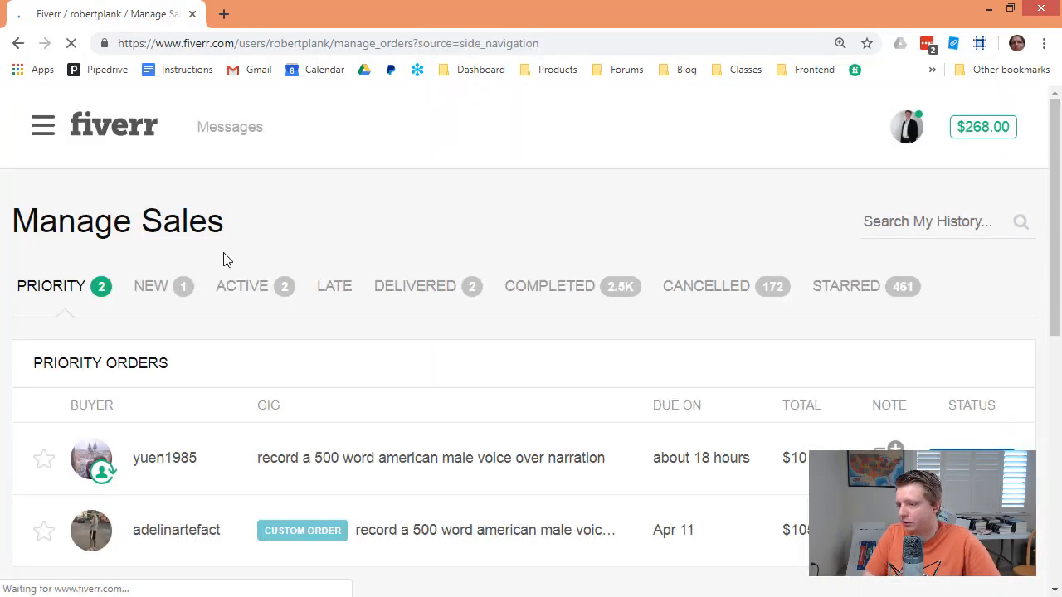
Copy the buyer's username of the new $105 custom order from the priority orders list.
{"action": "scroll", "coordinate": [171, 387], "scroll_direction": "down", "scroll_amount": 2}
{"action": "double_click", "coordinate": [170, 366]}
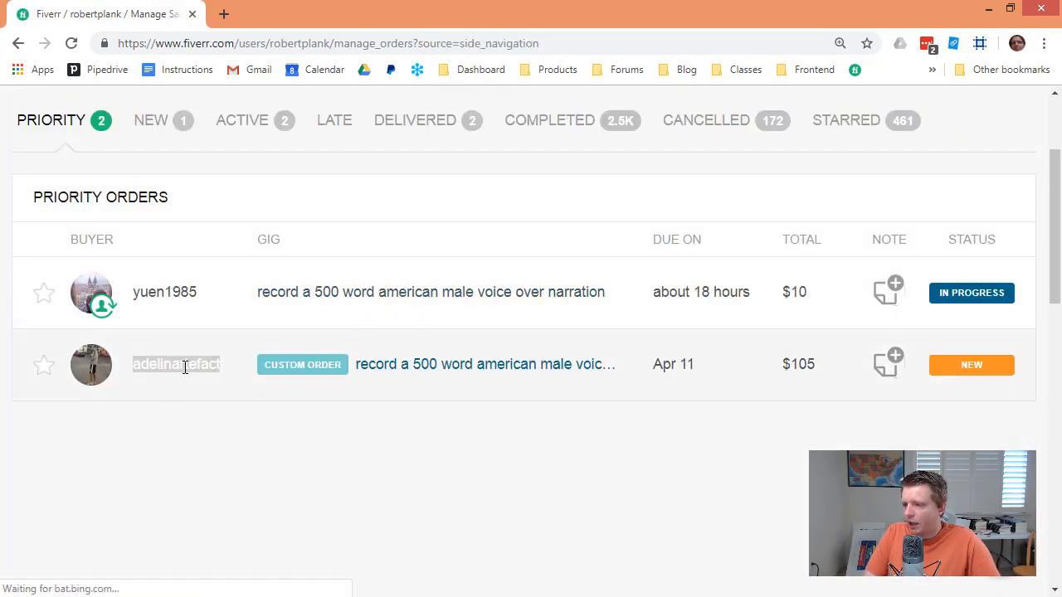
{"action": "right_click", "coordinate": [184, 369]}
{"action": "left_click", "coordinate": [221, 381]}
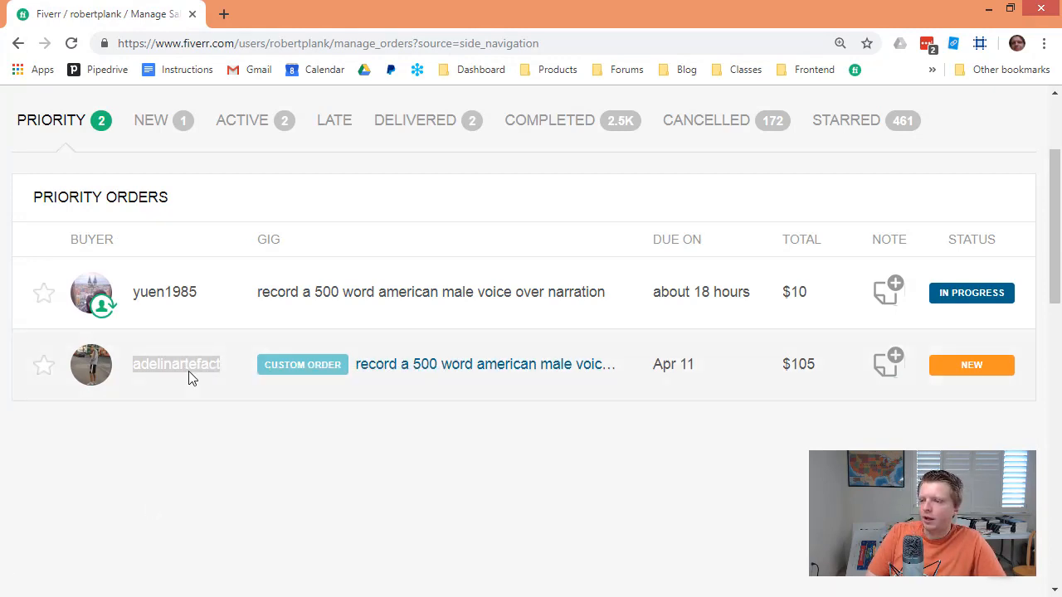
Return to Audacity, rename the second stereo track to the copied username followed by _20190509, and solo it.
{"action": "key", "text": "alt+Tab"}
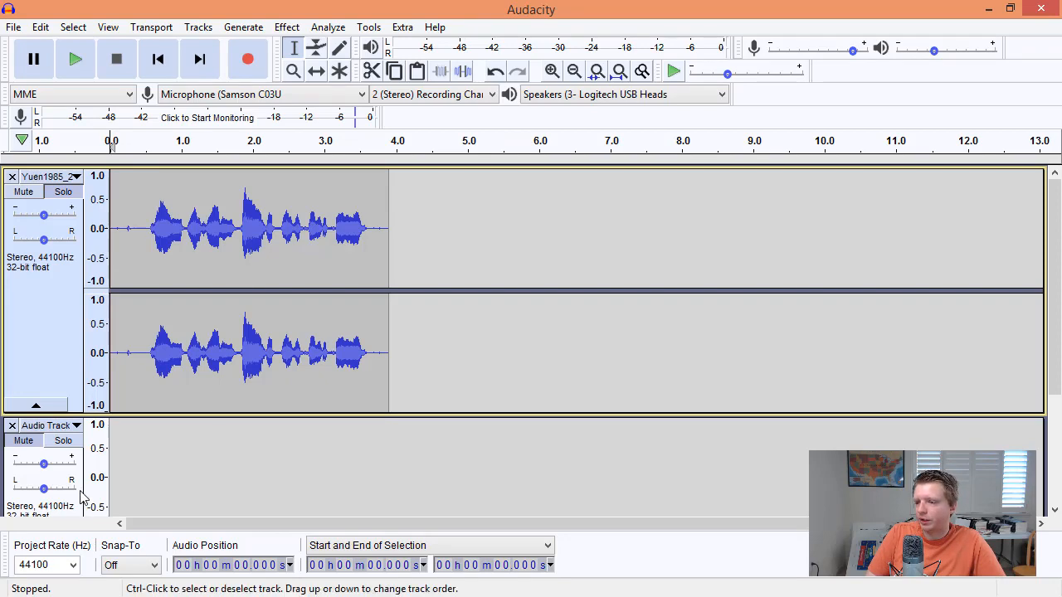
{"action": "scroll", "coordinate": [58, 306], "scroll_direction": "down", "scroll_amount": 4}
{"action": "left_click", "coordinate": [45, 253]}
{"action": "left_click", "coordinate": [64, 273]}
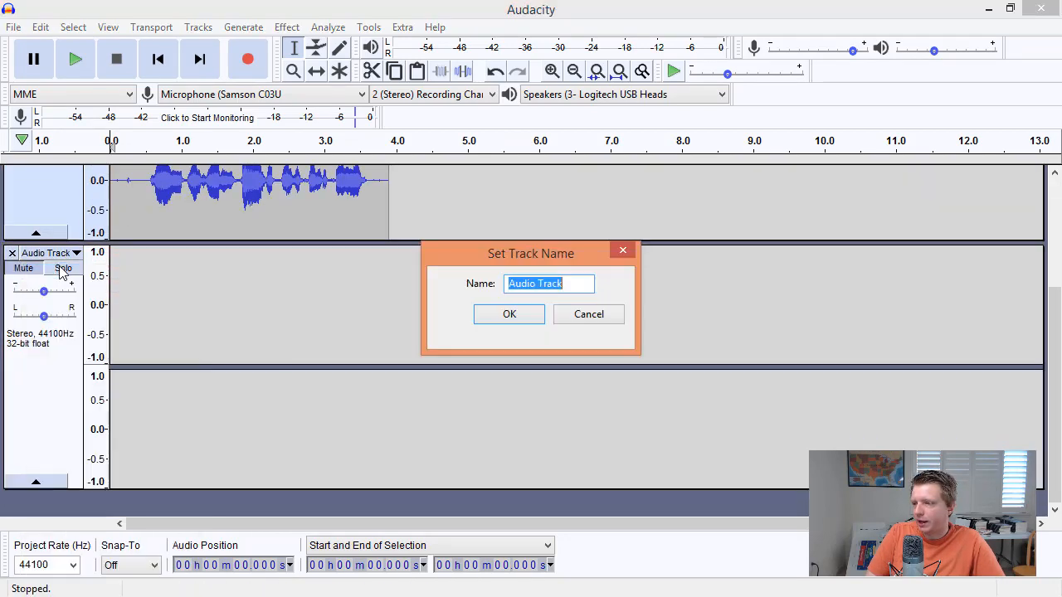
{"action": "right_click", "coordinate": [545, 283]}
{"action": "left_click", "coordinate": [485, 362]}
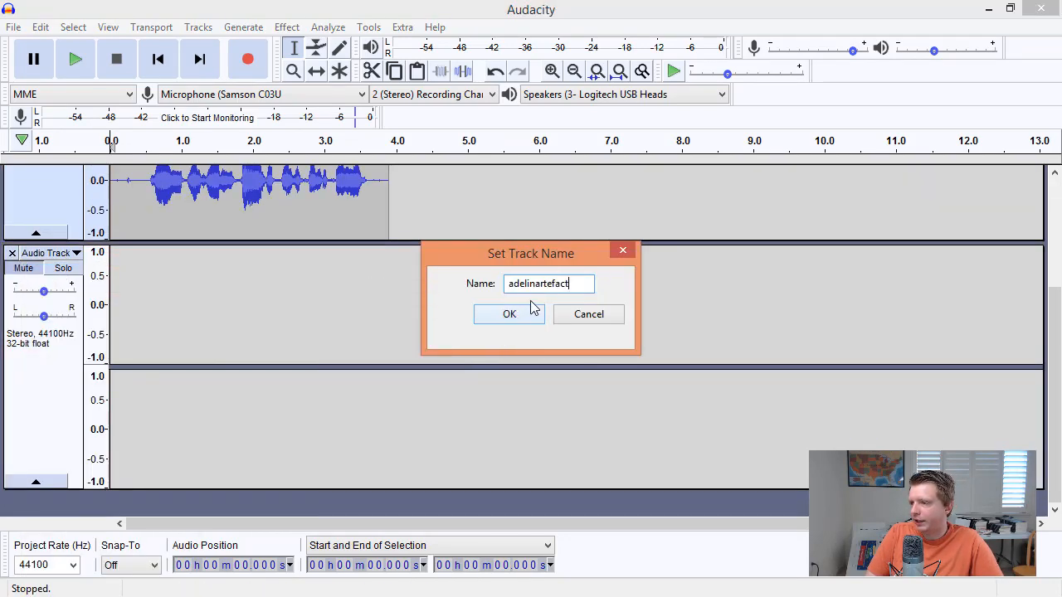
{"action": "type", "text": "_20190509"}
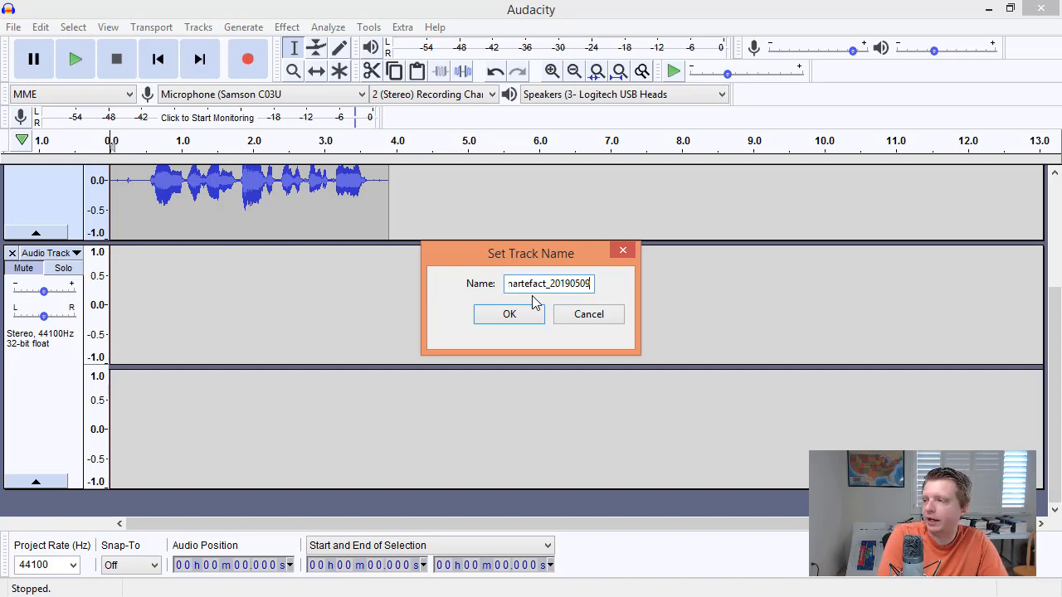
{"action": "key", "text": "Home"}
{"action": "key", "text": "Return"}
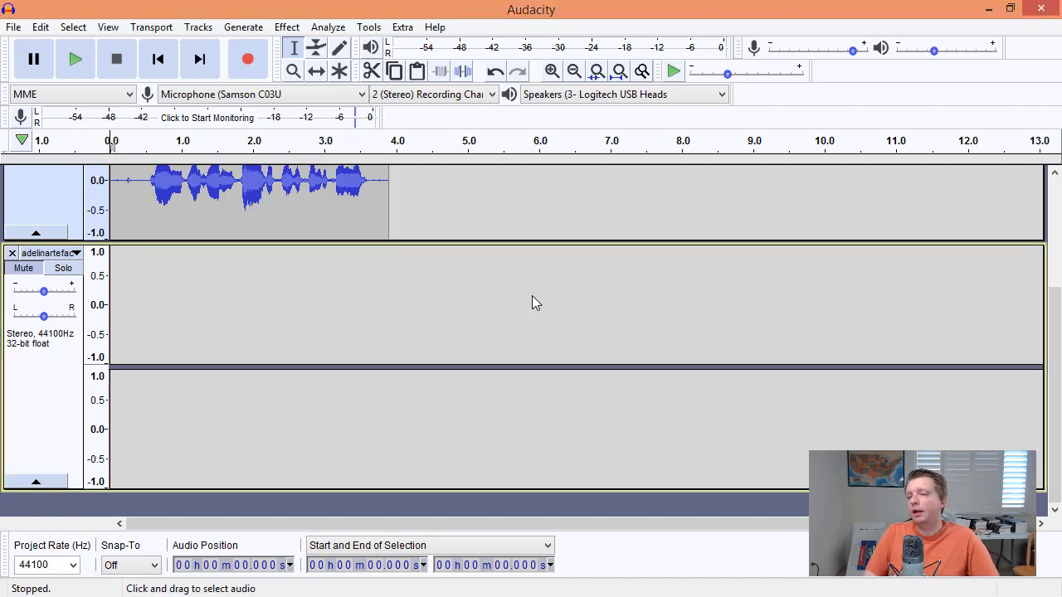
{"action": "left_click", "coordinate": [53, 271]}
Record a take of about 1.6 seconds while the first track is still selected, and undo that recording.
{"action": "left_click", "coordinate": [249, 59]}
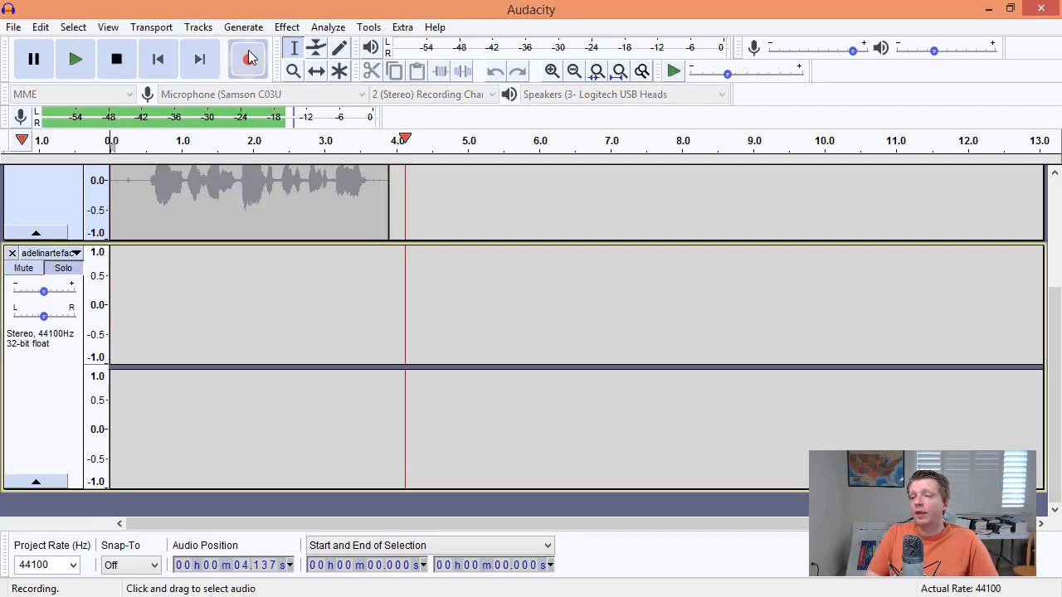
{"action": "key", "text": "space"}
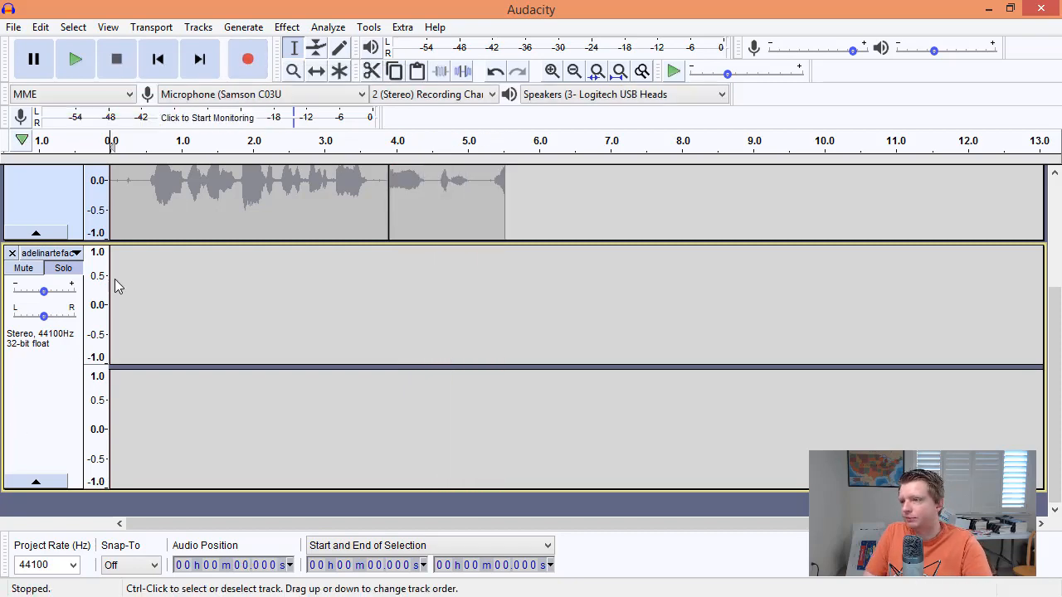
{"action": "key", "text": "ctrl+z"}
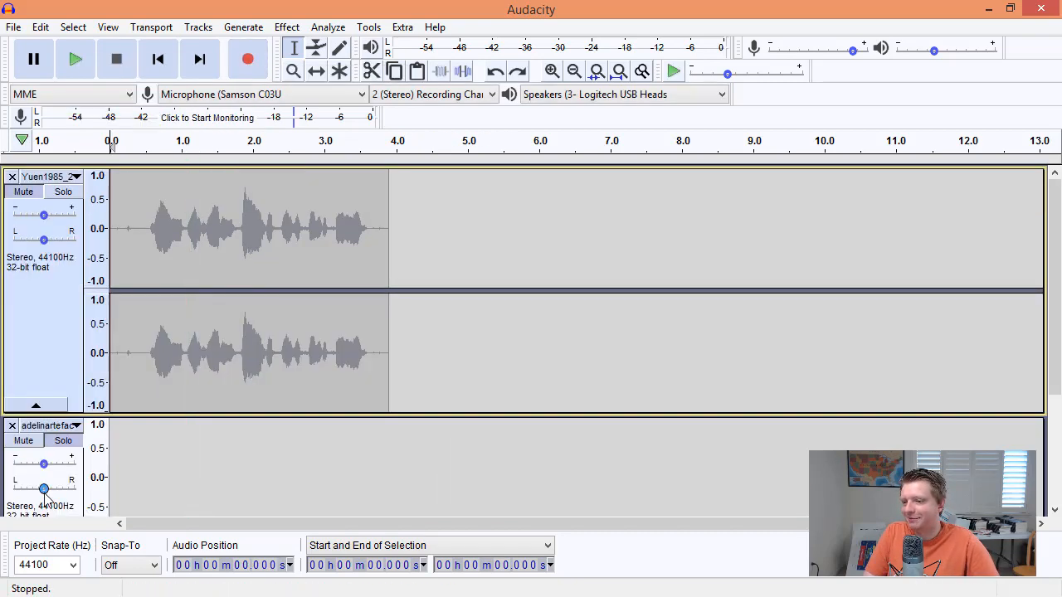
Select the second track and record a take of about 3.8 seconds on it.
{"action": "scroll", "coordinate": [50, 406], "scroll_direction": "down", "scroll_amount": 3}
{"action": "left_click", "coordinate": [51, 396]}
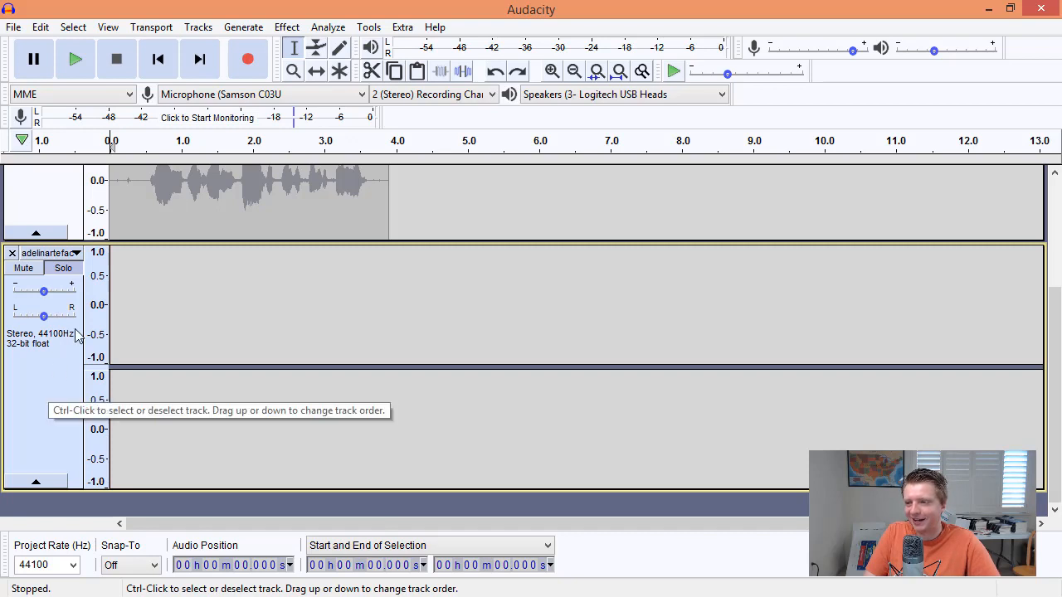
{"action": "left_click", "coordinate": [247, 60]}
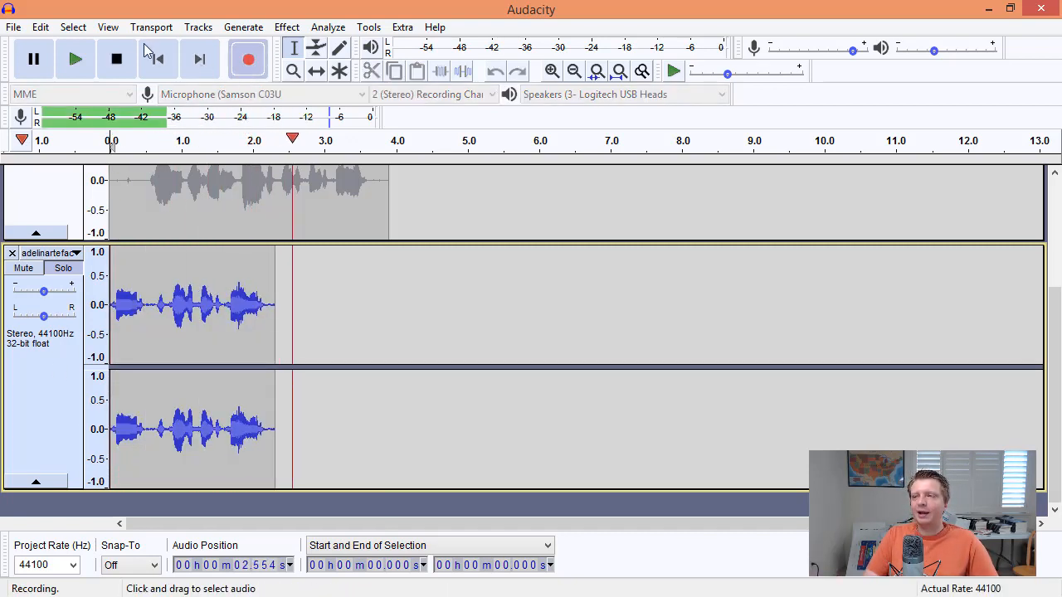
{"action": "left_click", "coordinate": [117, 59]}
{"action": "scroll", "coordinate": [166, 268], "scroll_direction": "up", "scroll_amount": 3}
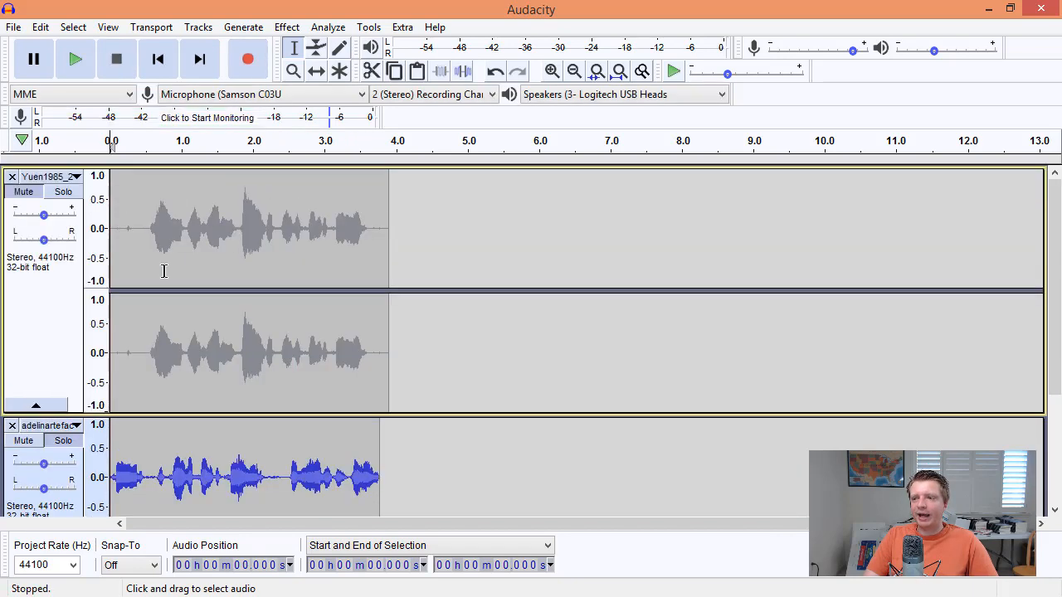
{"action": "scroll", "coordinate": [166, 268], "scroll_direction": "down", "scroll_amount": 3}
{"action": "scroll", "coordinate": [173, 283], "scroll_direction": "up", "scroll_amount": 3}
{"action": "scroll", "coordinate": [174, 283], "scroll_direction": "up", "scroll_amount": 1}
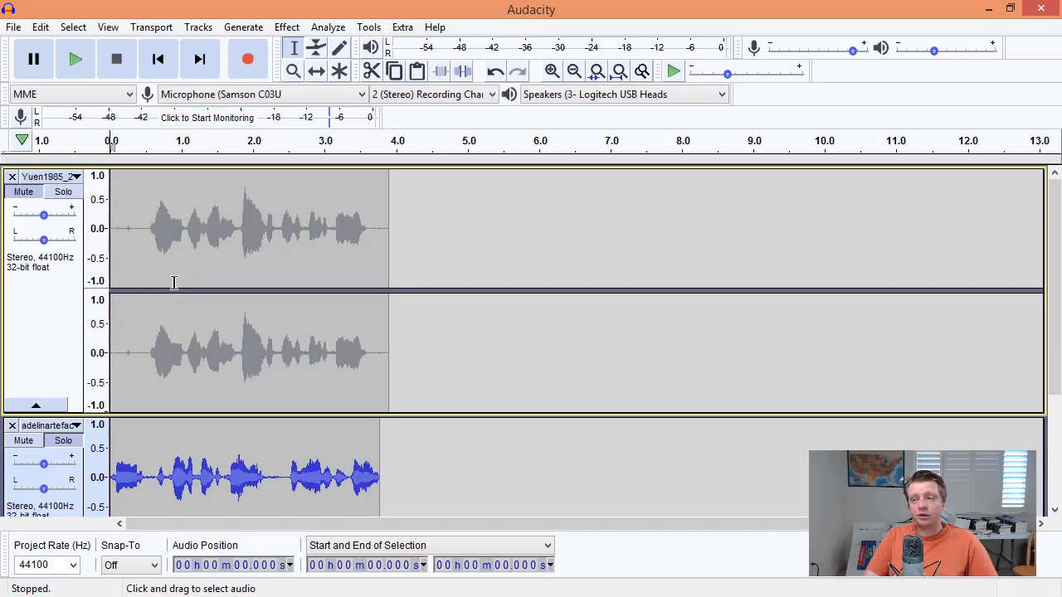
{"action": "left_click", "coordinate": [13, 27]}
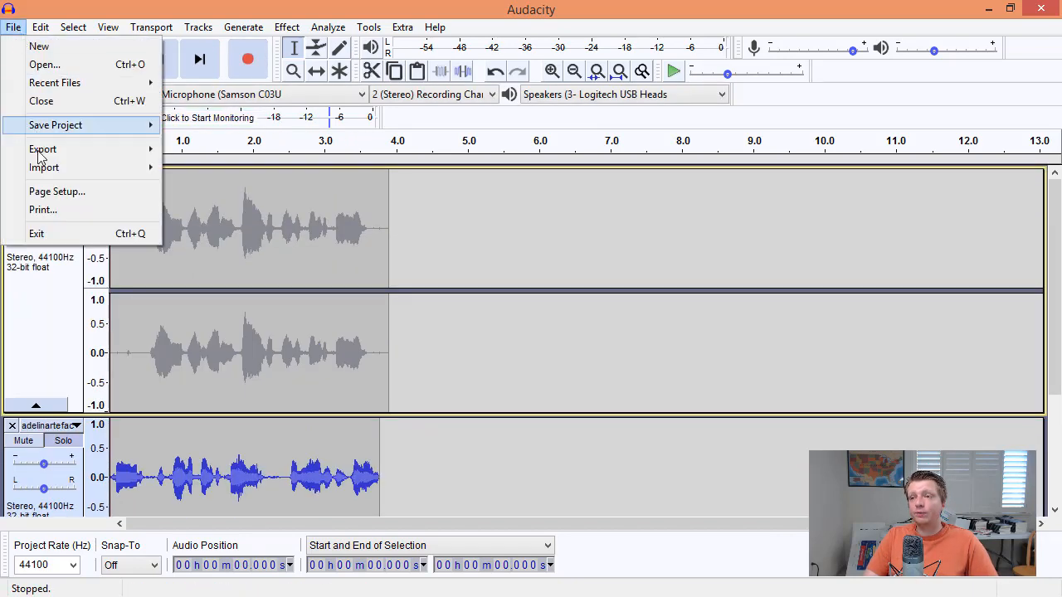
{"action": "mouse_move", "coordinate": [81, 155]}
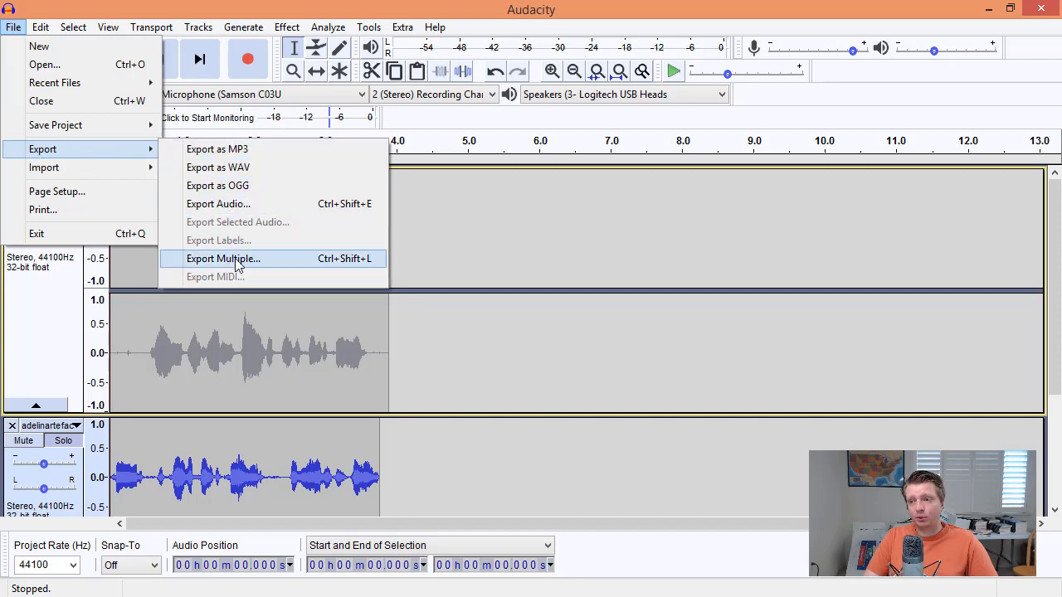
{"action": "left_click", "coordinate": [253, 7]}
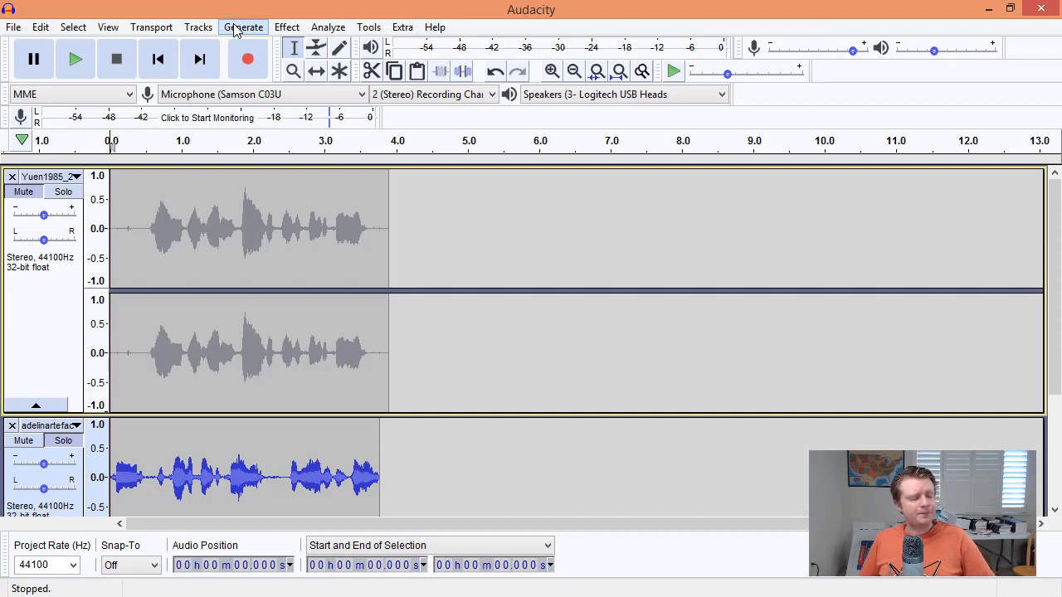
Choose Microphone (Samson C03U as the recording device and remove the second stereo track.
{"action": "left_click", "coordinate": [282, 95]}
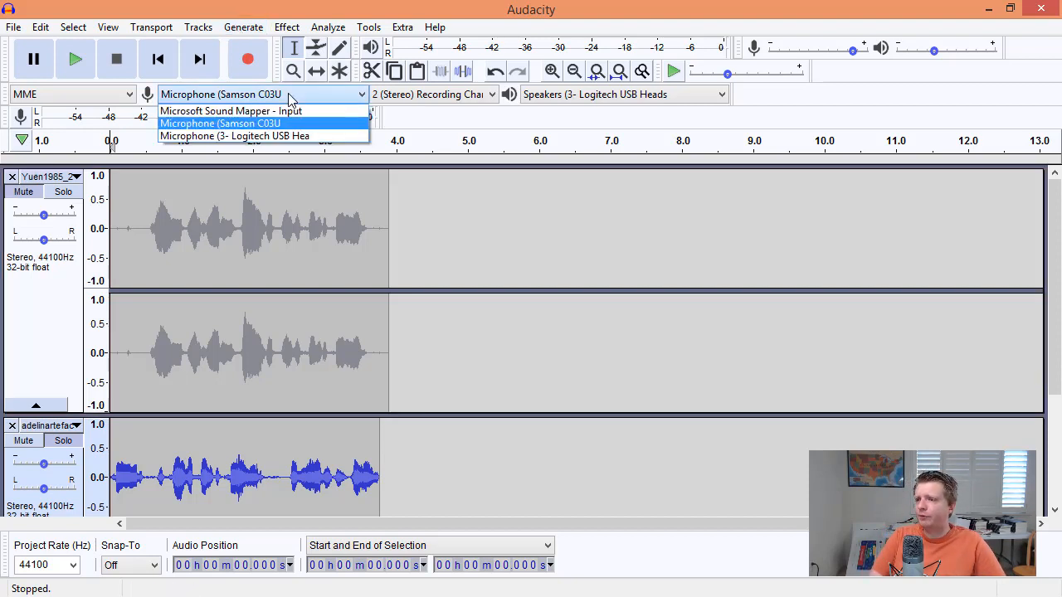
{"action": "left_click", "coordinate": [276, 122]}
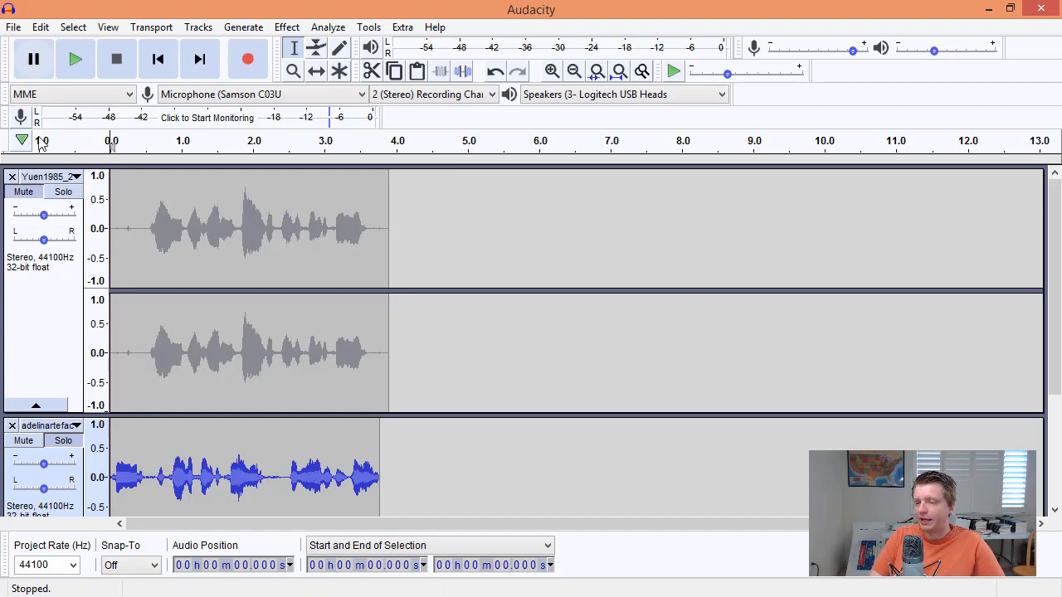
{"action": "left_click", "coordinate": [12, 426]}
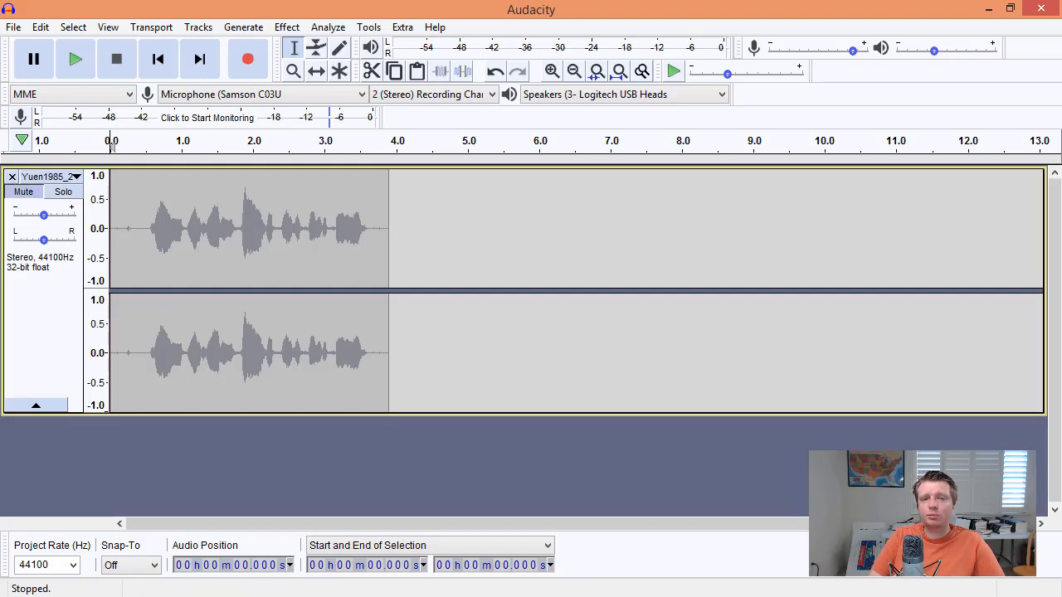
Bring up the cocoebby.docx script in Word, reposition its window, and back in Audacity clear the remaining track's audio.
{"action": "key", "text": "alt+Tab"}
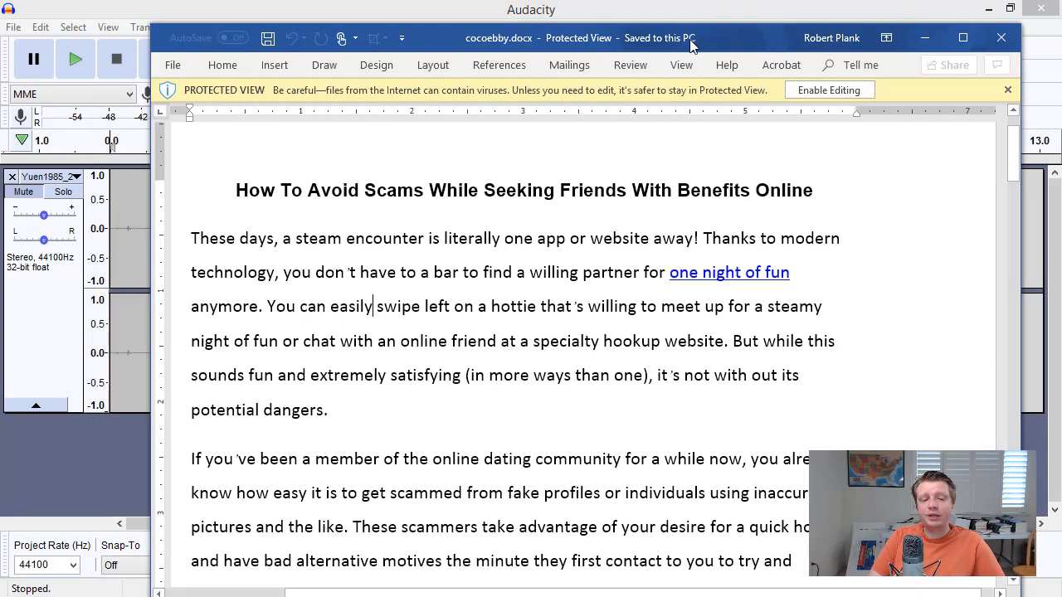
{"action": "left_click_drag", "start_coordinate": [691, 46], "coordinate": [669, 42]}
{"action": "key", "text": "alt+Tab"}
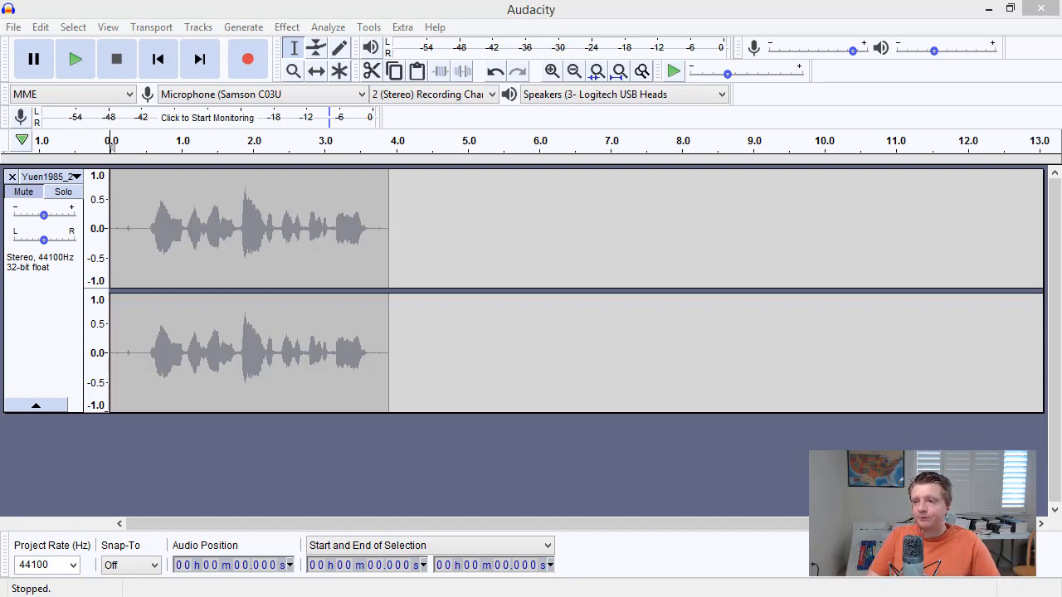
{"action": "left_click", "coordinate": [42, 339]}
{"action": "key", "text": "Delete"}
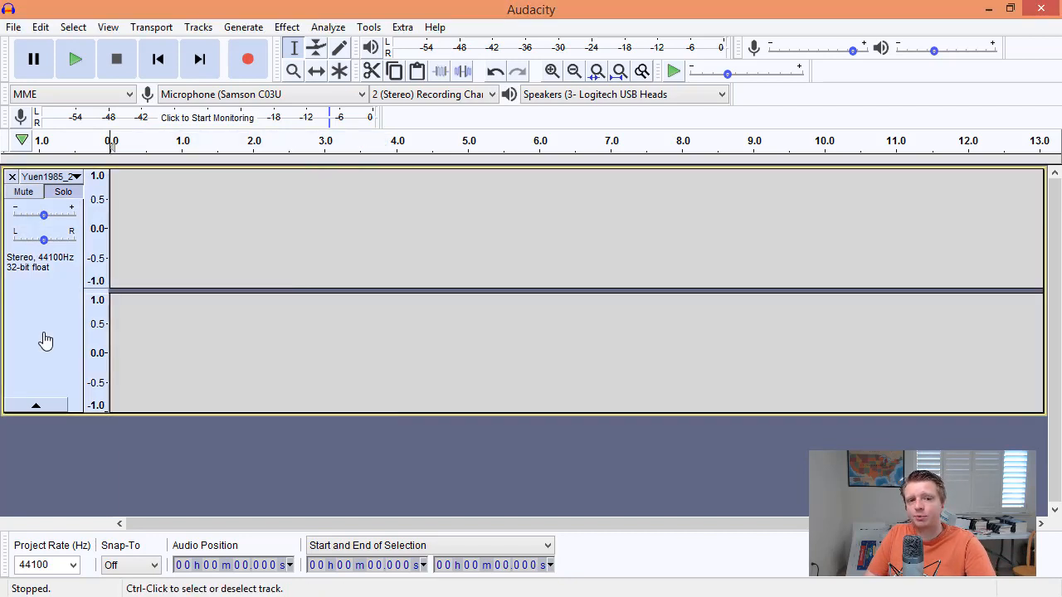
Record a take of about 4.8 seconds on the emptied track.
{"action": "left_click", "coordinate": [153, 7]}
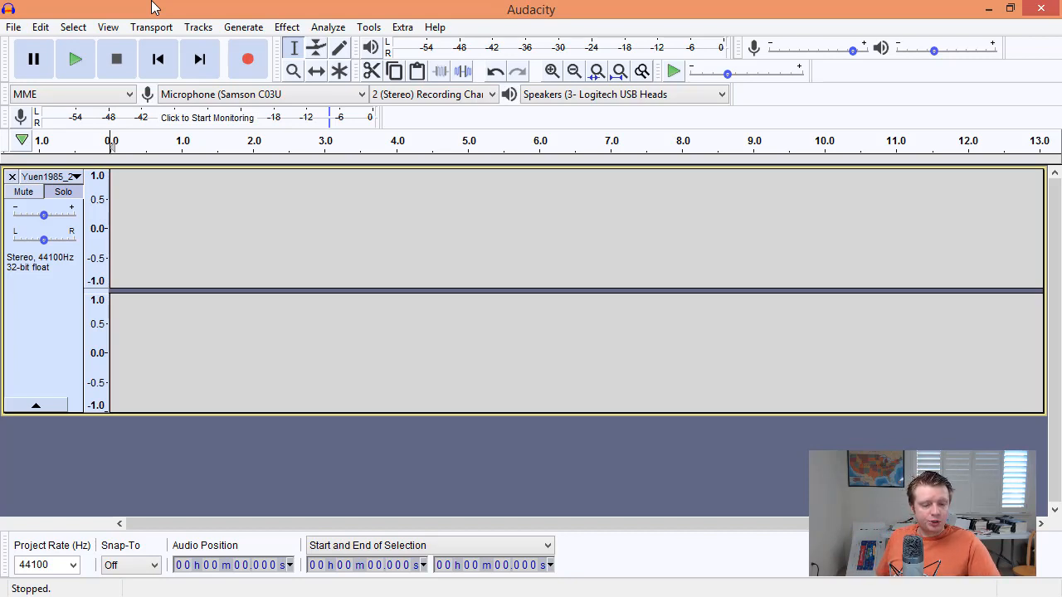
{"action": "key", "text": "r"}
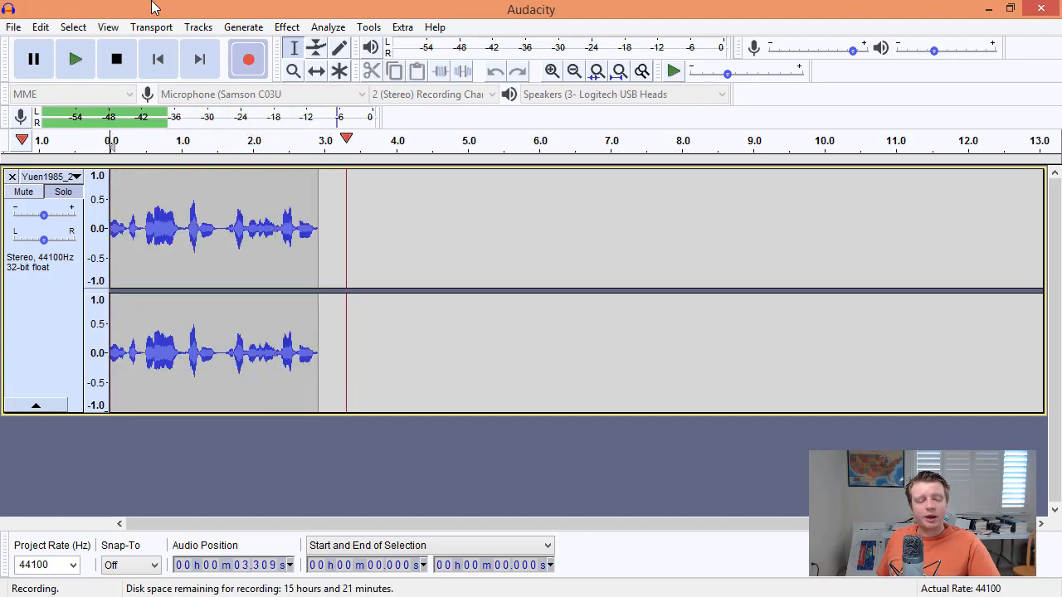
{"action": "key", "text": "space"}
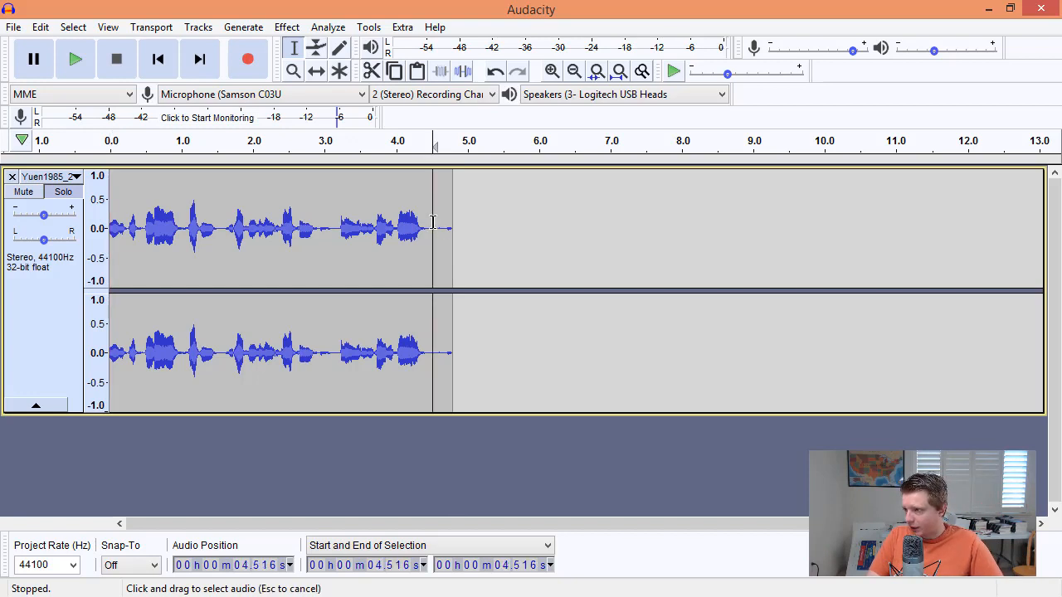
Delete the end of the take from about 4.5 seconds onward.
{"action": "left_click_drag", "start_coordinate": [433, 222], "coordinate": [441, 224]}
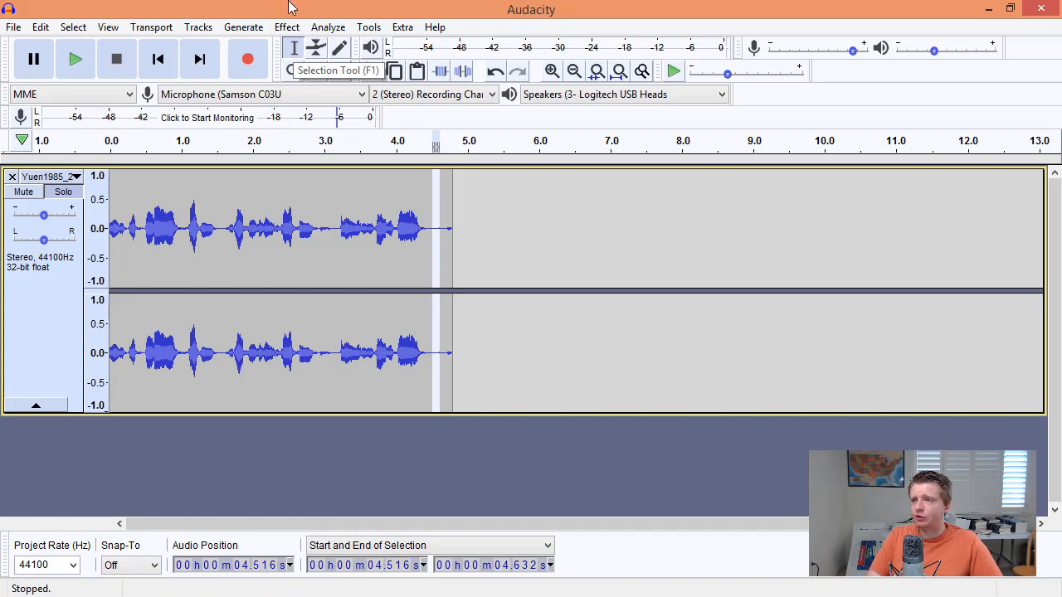
{"action": "left_click", "coordinate": [308, 242]}
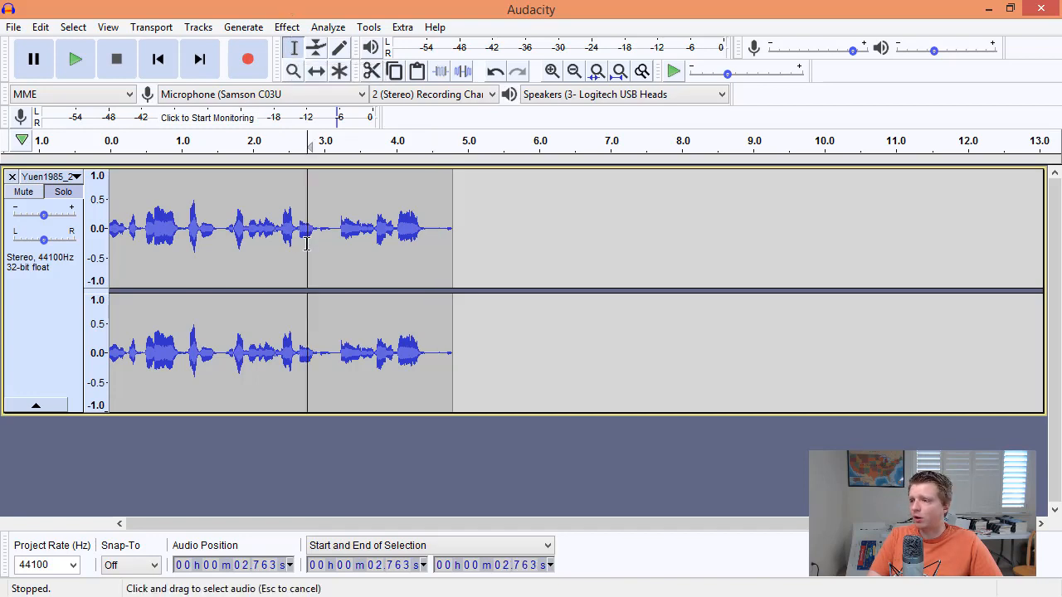
{"action": "left_click_drag", "start_coordinate": [430, 226], "coordinate": [515, 229]}
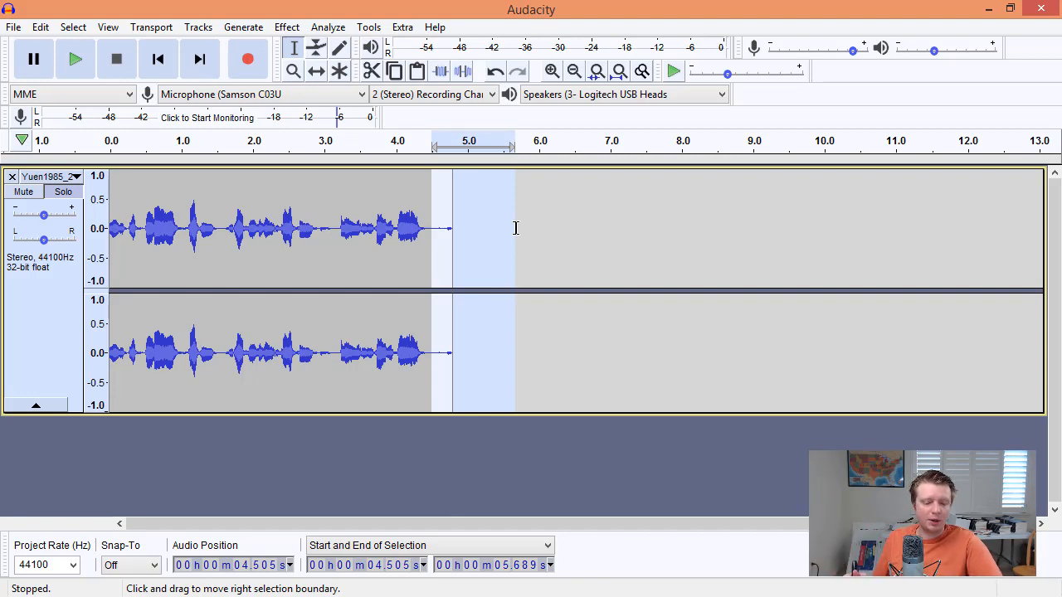
{"action": "key", "text": "Delete"}
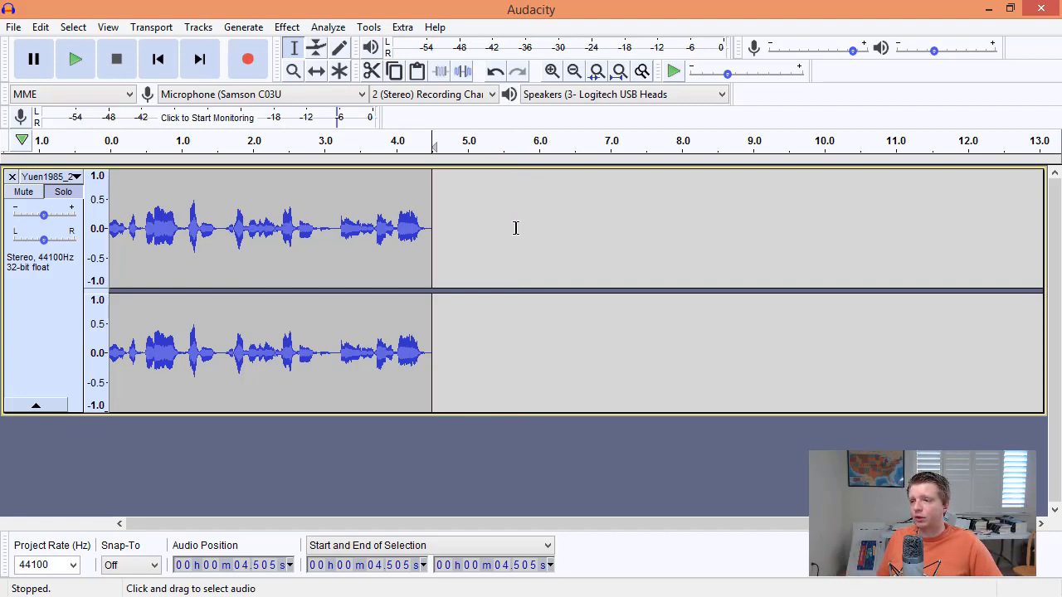
Clear the track's audio again and record a new take of about 36.5 seconds.
{"action": "left_click", "coordinate": [76, 356]}
{"action": "key", "text": "Delete"}
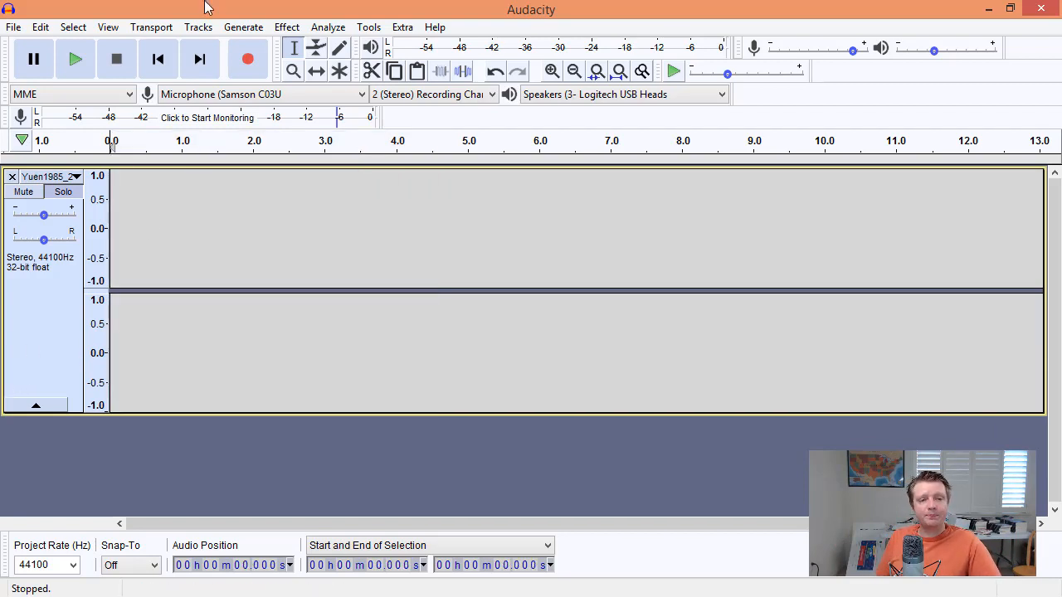
{"action": "key", "text": "r"}
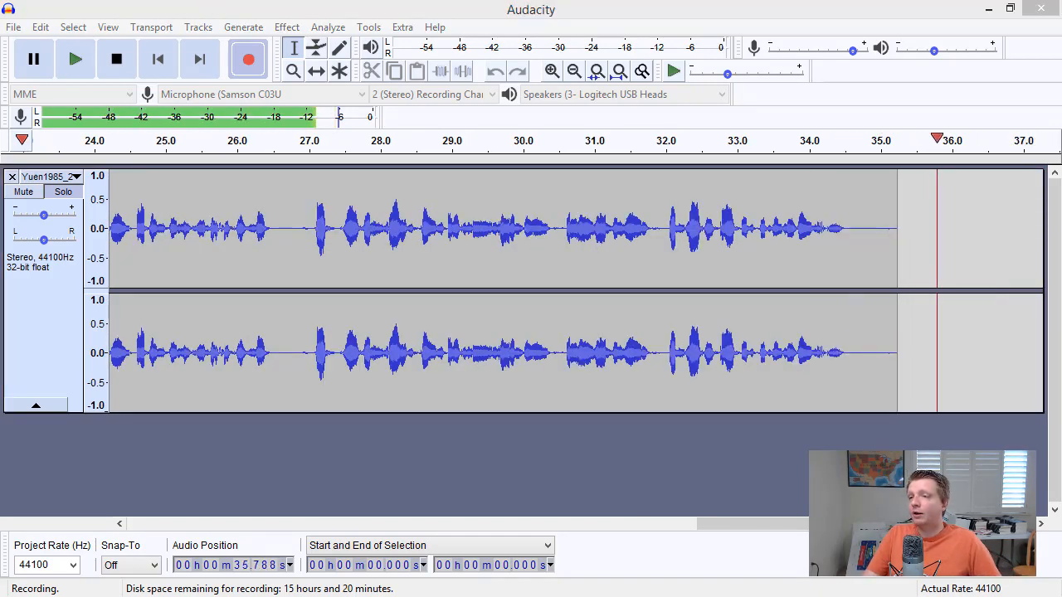
{"action": "left_click", "coordinate": [116, 58]}
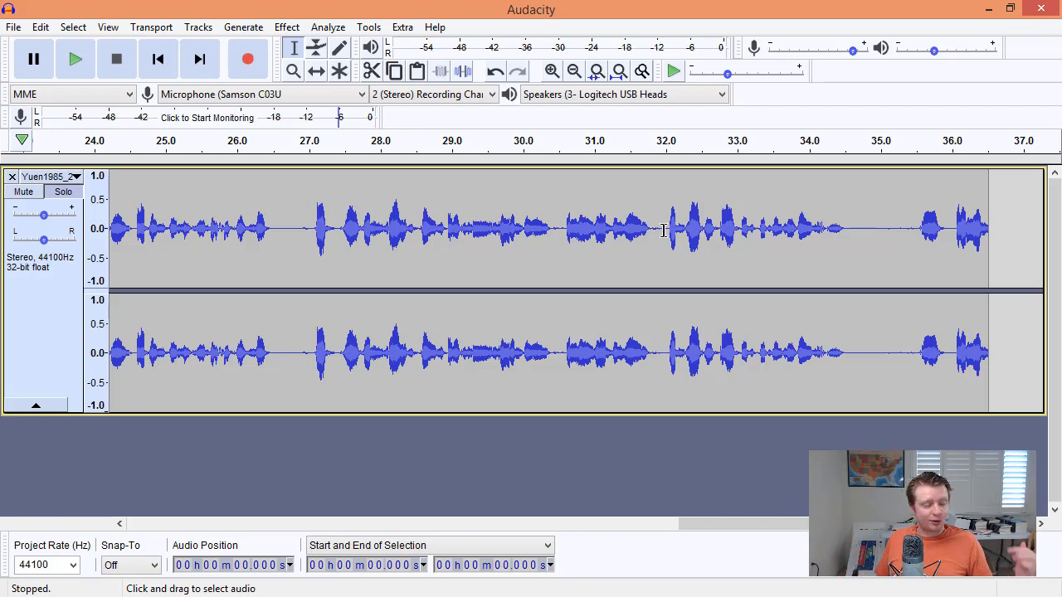
Play the take back from about 29.7 seconds and delete everything from about 32 seconds onward.
{"action": "left_click_drag", "start_coordinate": [663, 228], "coordinate": [984, 277]}
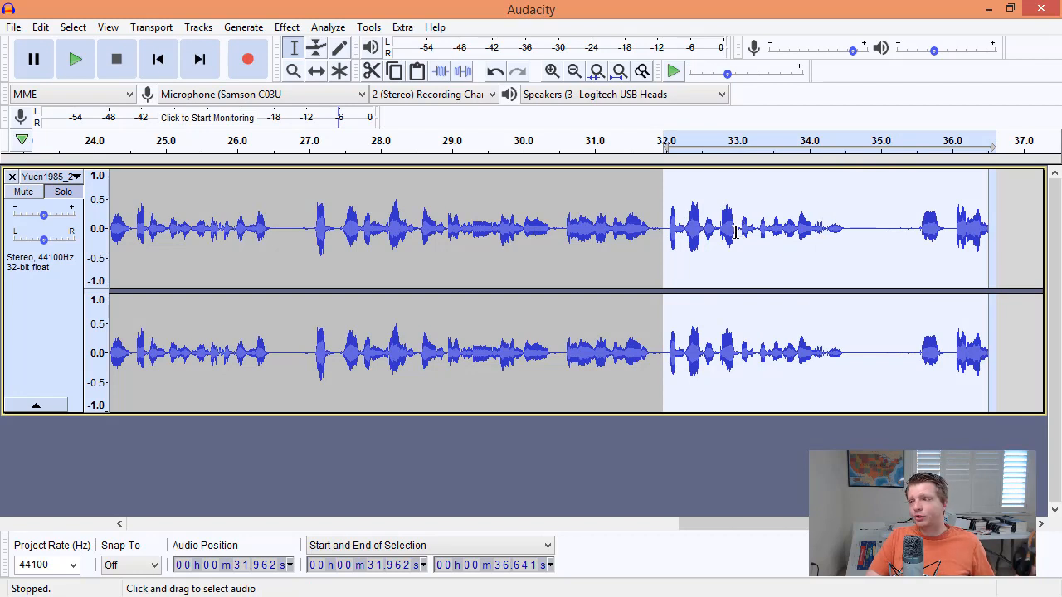
{"action": "left_click", "coordinate": [600, 231]}
{"action": "left_click", "coordinate": [521, 231]}
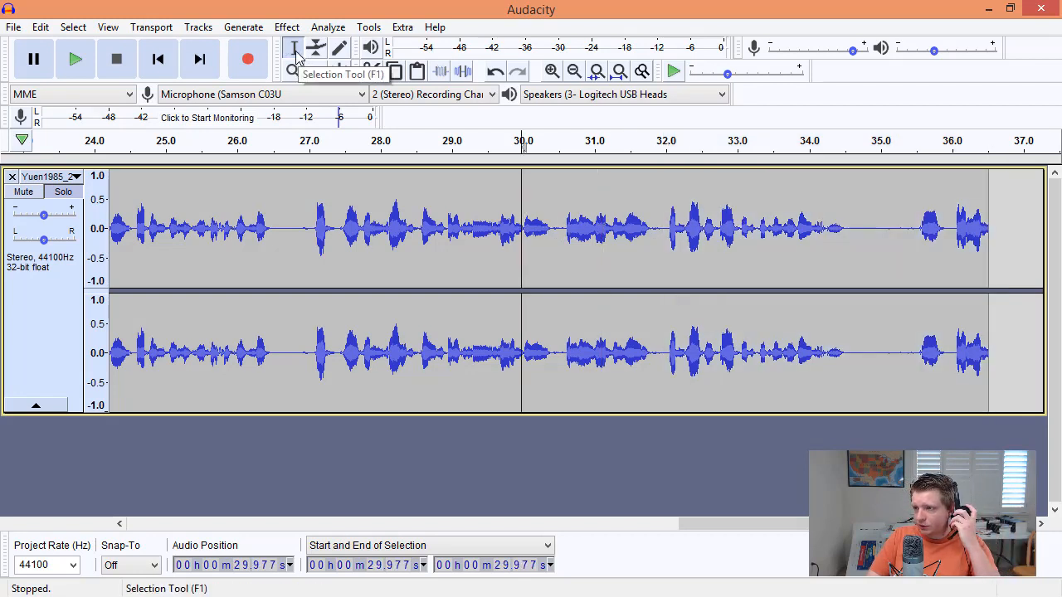
{"action": "left_click", "coordinate": [497, 250]}
{"action": "left_click", "coordinate": [590, 237]}
{"action": "left_click", "coordinate": [502, 232]}
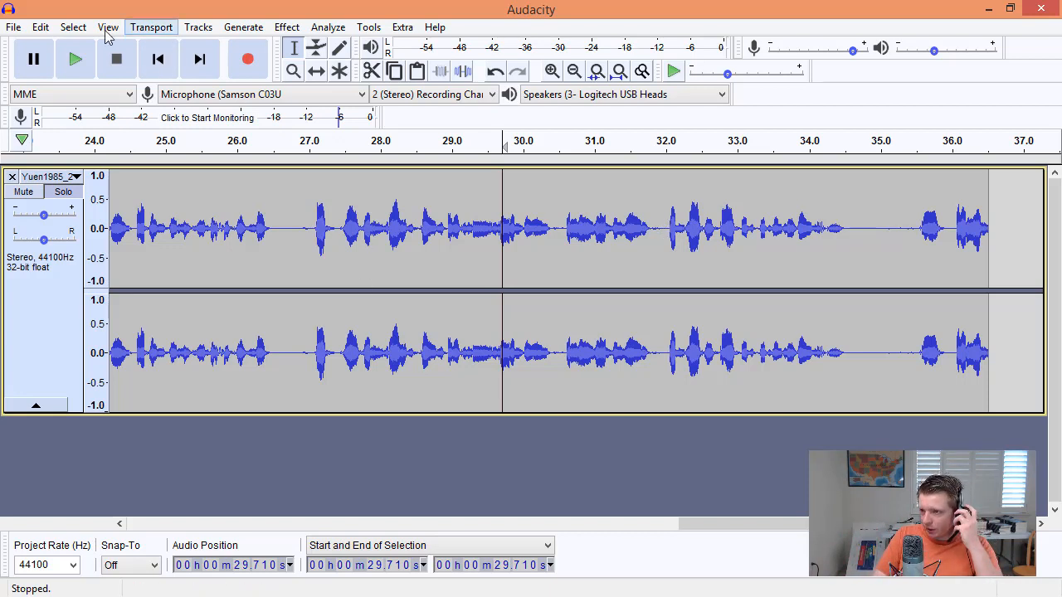
{"action": "left_click", "coordinate": [74, 59]}
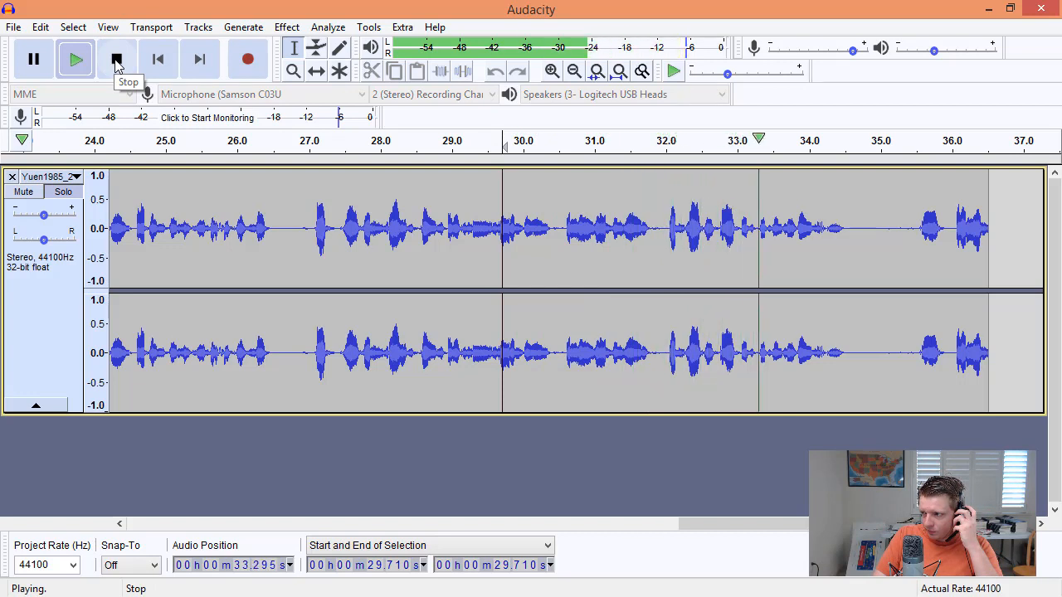
{"action": "left_click", "coordinate": [117, 62]}
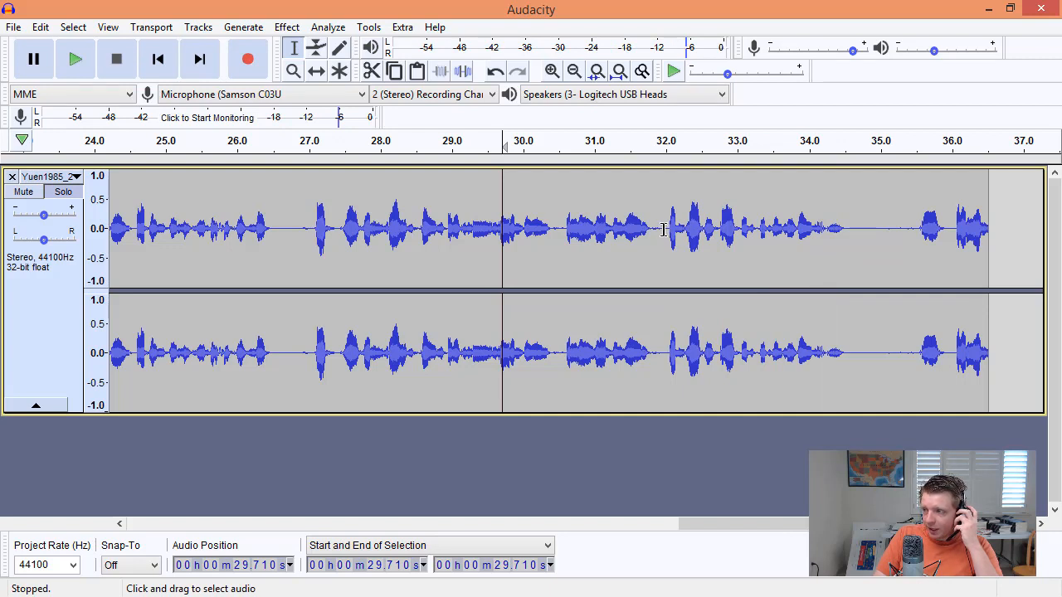
{"action": "left_click_drag", "start_coordinate": [664, 230], "coordinate": [1017, 239]}
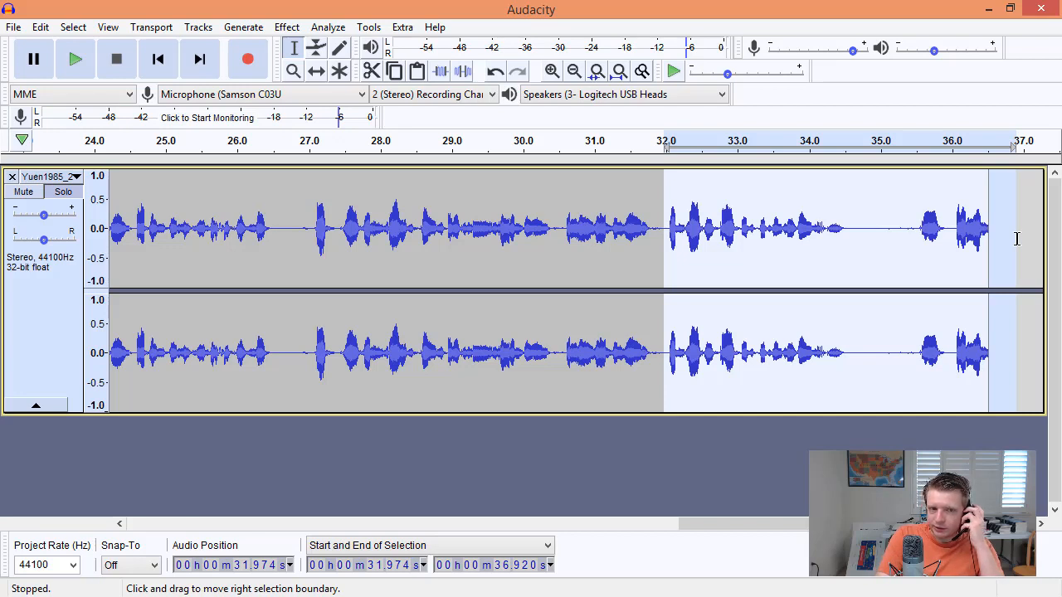
{"action": "key", "text": "Delete"}
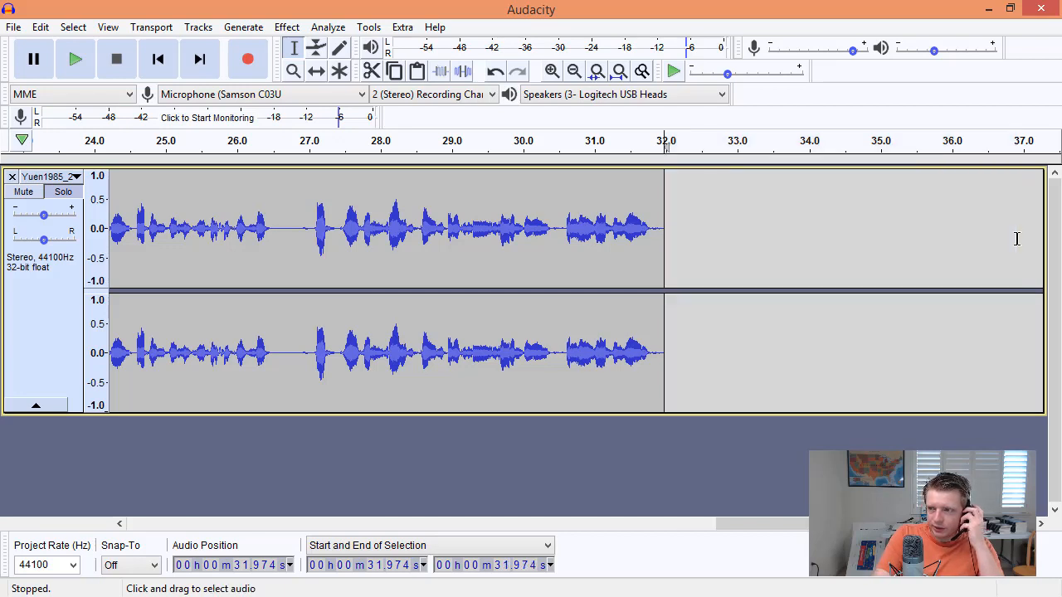
Place the cursor at about 29.5 seconds and, in the Word script, highlight from "extremely satisfying" through "potential dangers.".
{"action": "left_click", "coordinate": [485, 244]}
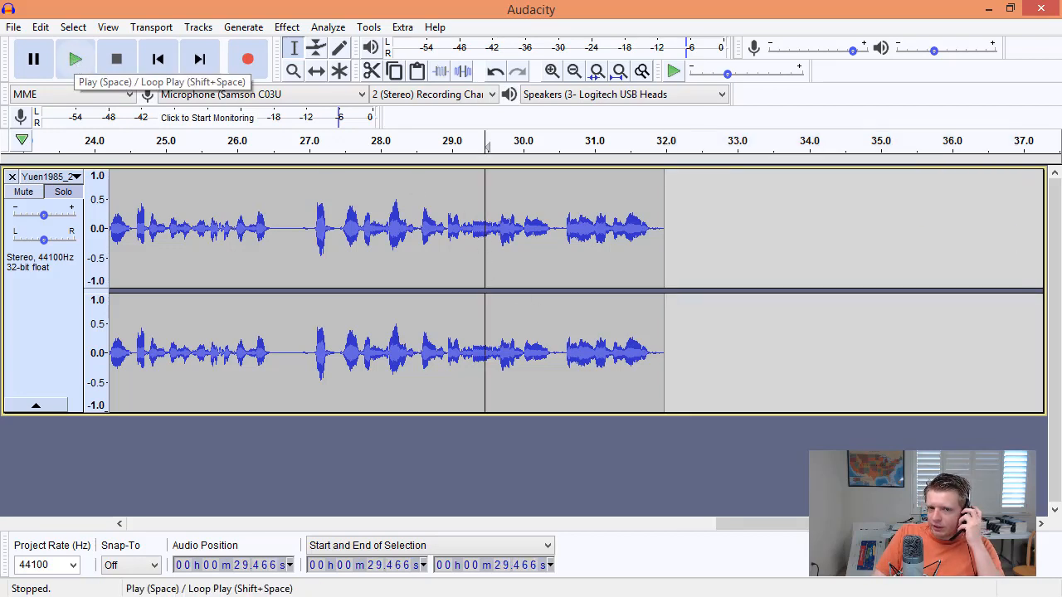
{"action": "key", "text": "alt+Tab"}
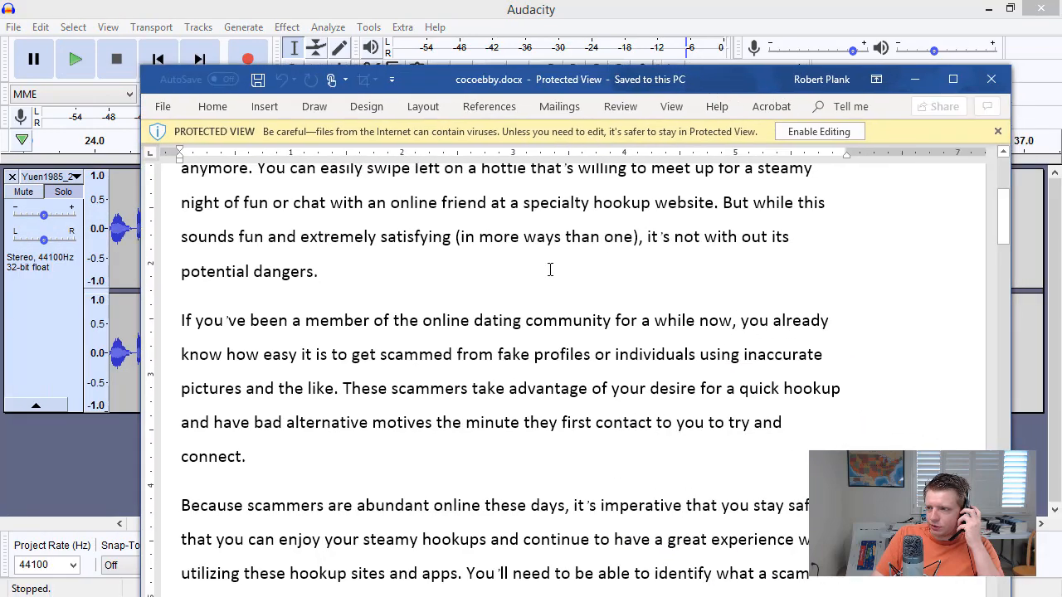
{"action": "left_click", "coordinate": [547, 271]}
{"action": "scroll", "coordinate": [544, 278], "scroll_direction": "up", "scroll_amount": 3}
{"action": "scroll", "coordinate": [540, 295], "scroll_direction": "down", "scroll_amount": 1}
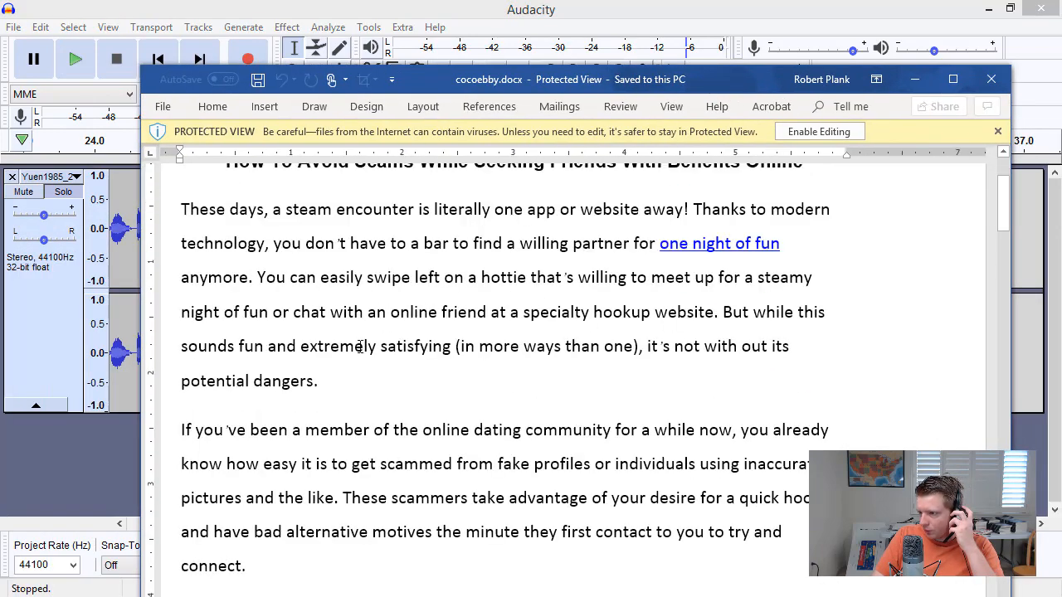
{"action": "left_click_drag", "start_coordinate": [315, 347], "coordinate": [339, 392]}
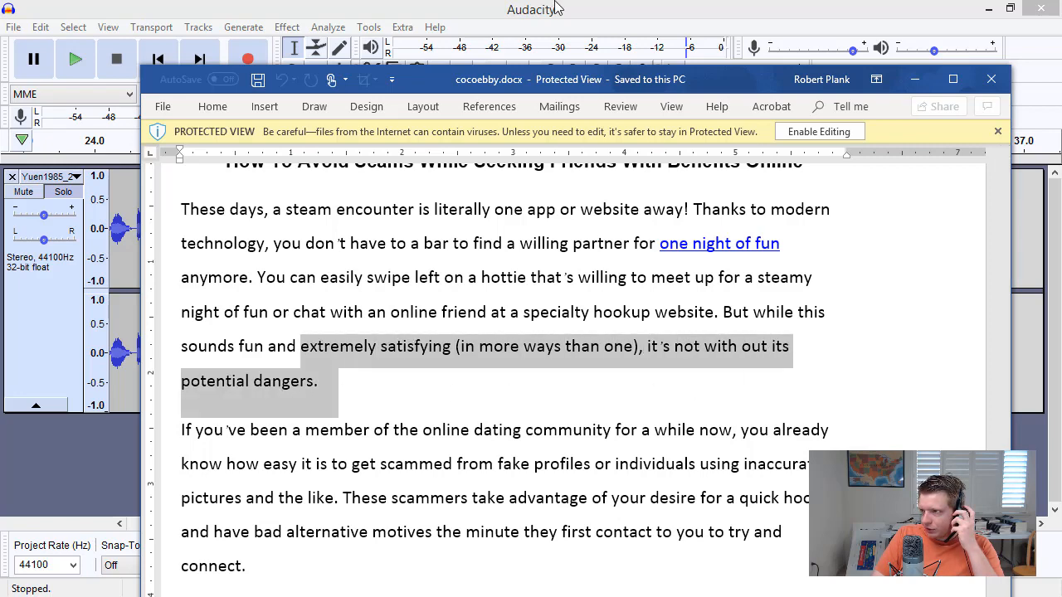
Return to Audacity, play the trimmed take from about 29.5 seconds, and compare it with the highlighted script passage.
{"action": "key", "text": "alt+Tab"}
{"action": "left_click", "coordinate": [77, 62]}
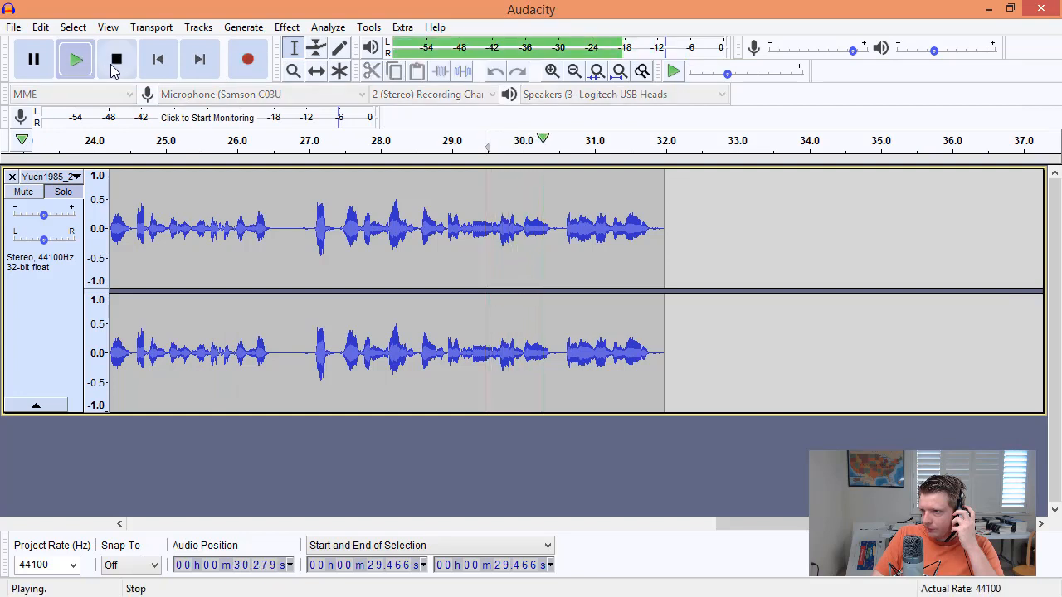
{"action": "left_click", "coordinate": [117, 60]}
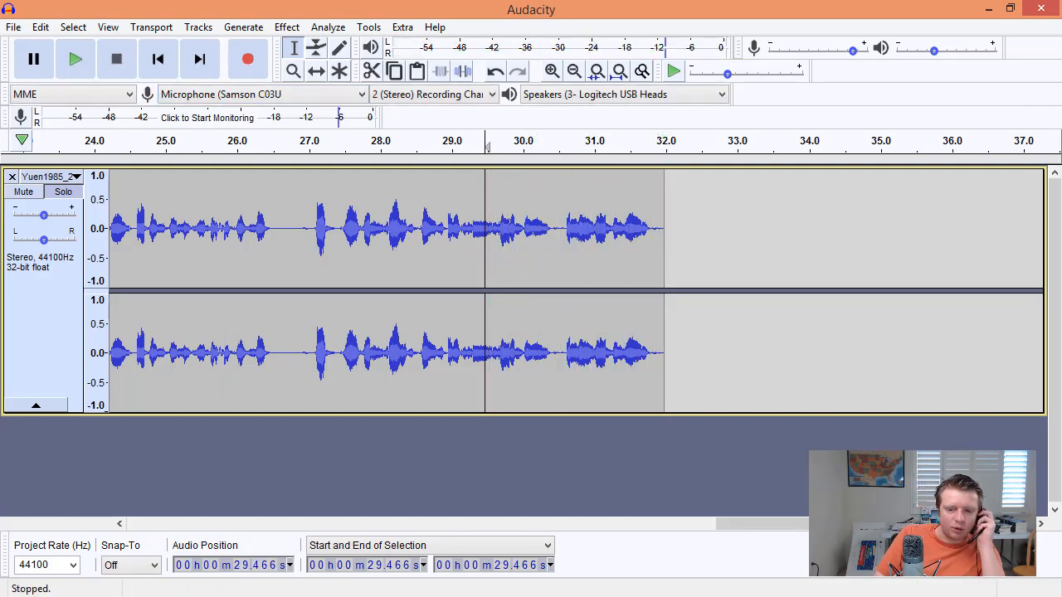
{"action": "key", "text": "alt+Tab"}
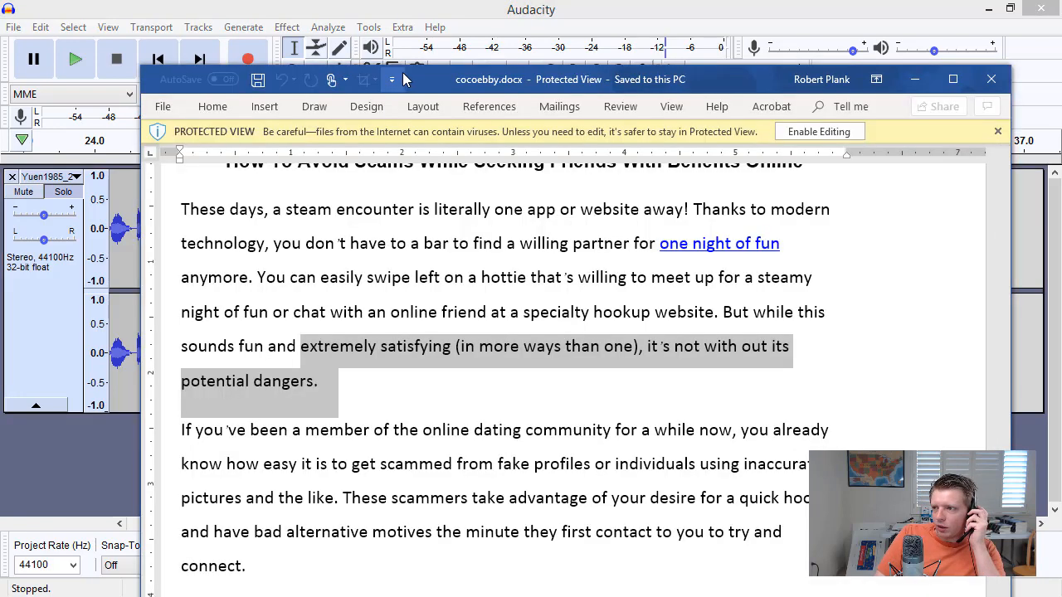
{"action": "key", "text": "alt+Tab"}
{"action": "left_click", "coordinate": [309, 72]}
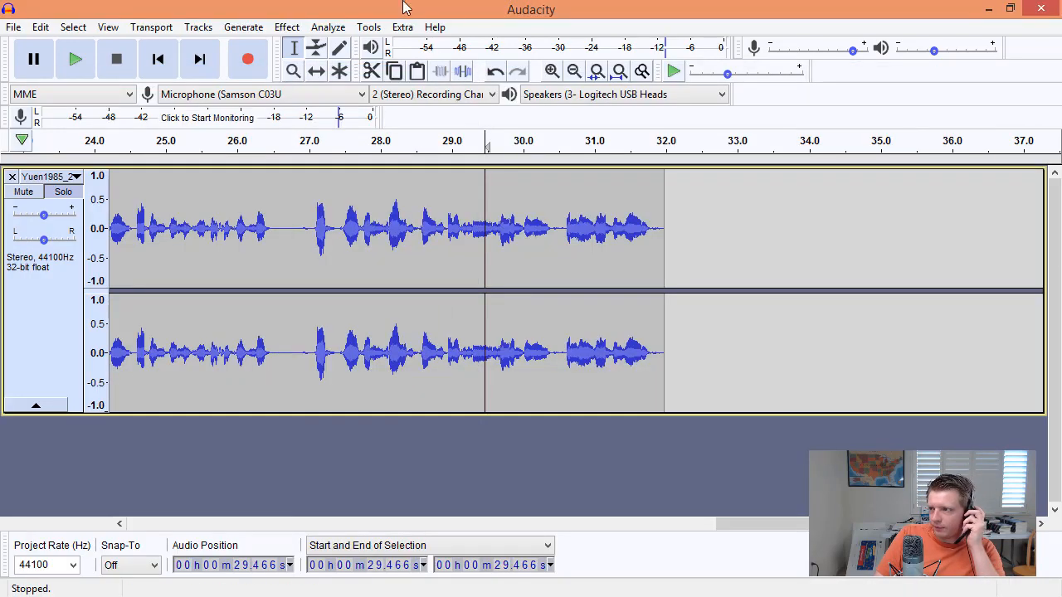
Continue recording at the end of the trimmed take, from about 32 to about 47.3 seconds.
{"action": "left_click", "coordinate": [661, 229]}
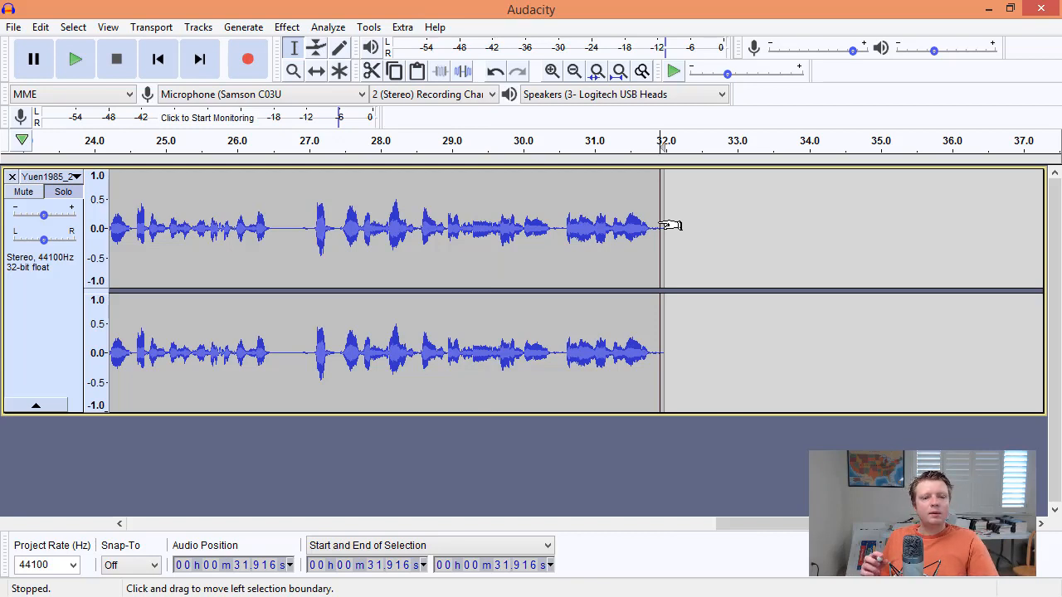
{"action": "key", "text": "r"}
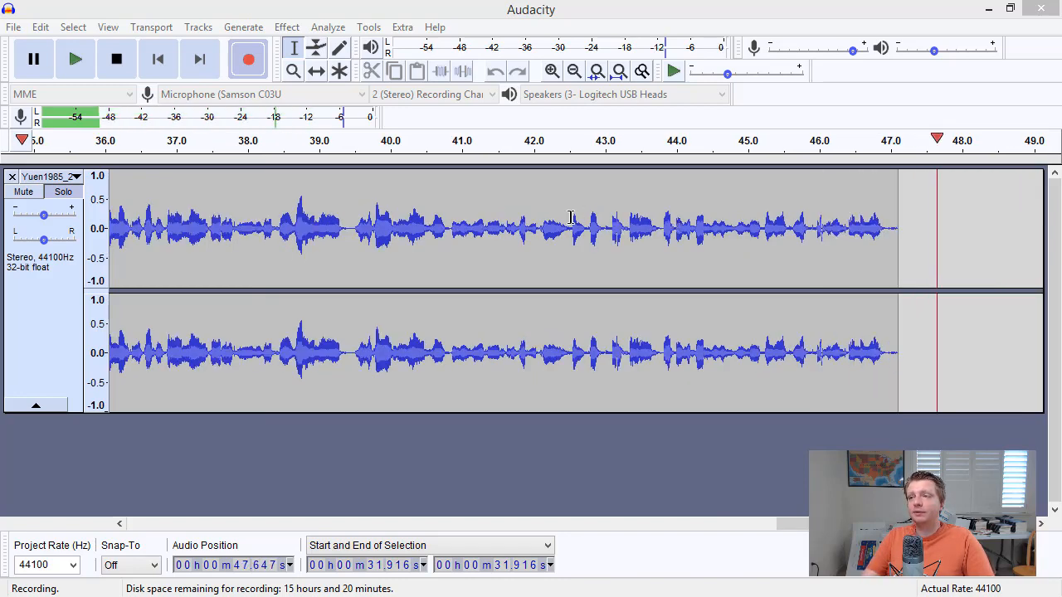
{"action": "left_click", "coordinate": [116, 59]}
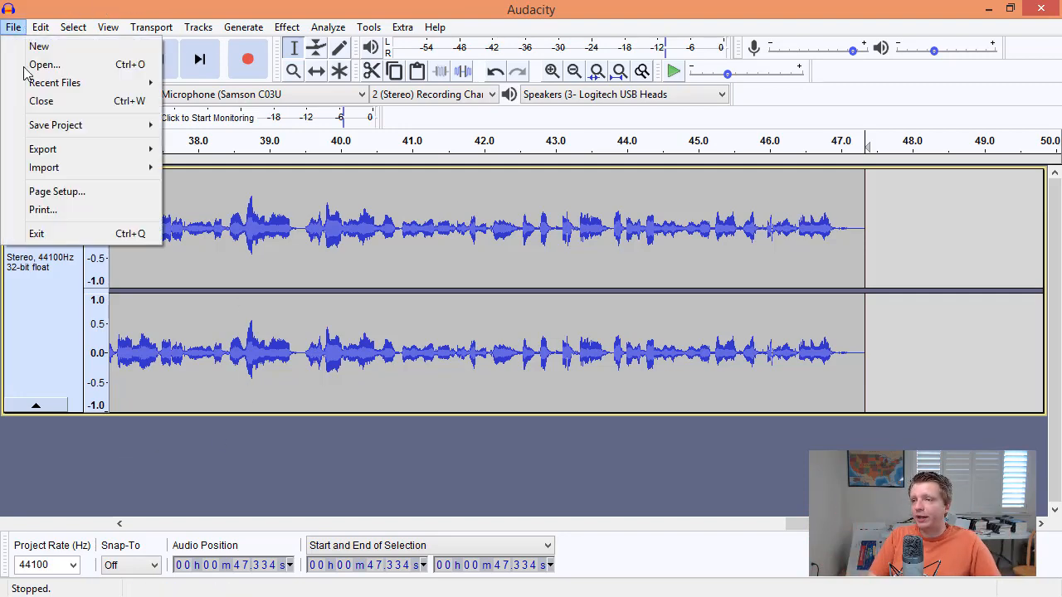
Start saving the Audacity project and create a new folder named 20190409 on the Desktop.
{"action": "left_click", "coordinate": [13, 27]}
{"action": "mouse_move", "coordinate": [39, 127]}
{"action": "left_click", "coordinate": [193, 125]}
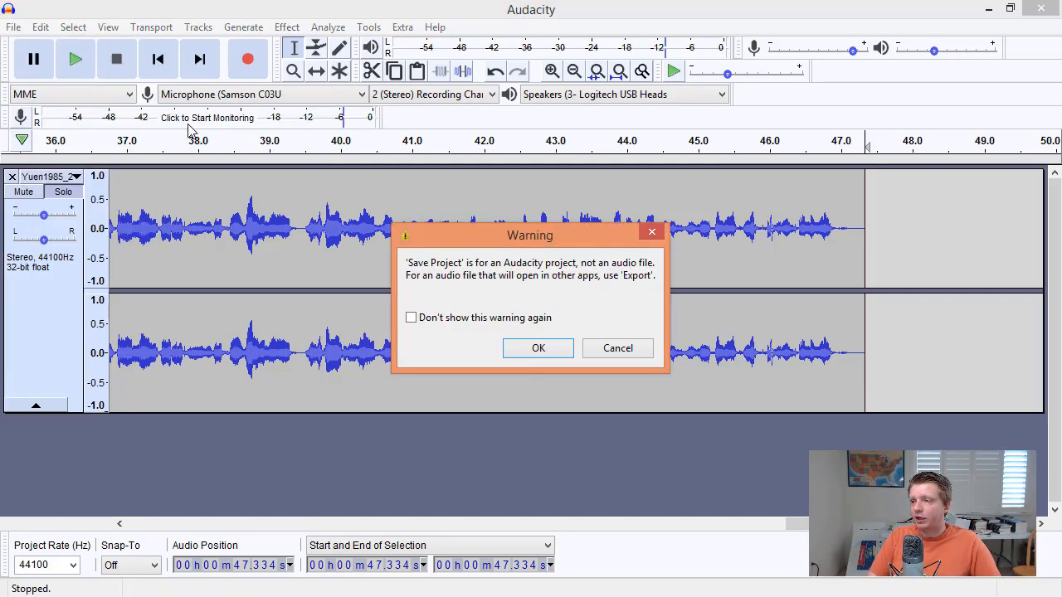
{"action": "left_click", "coordinate": [524, 355]}
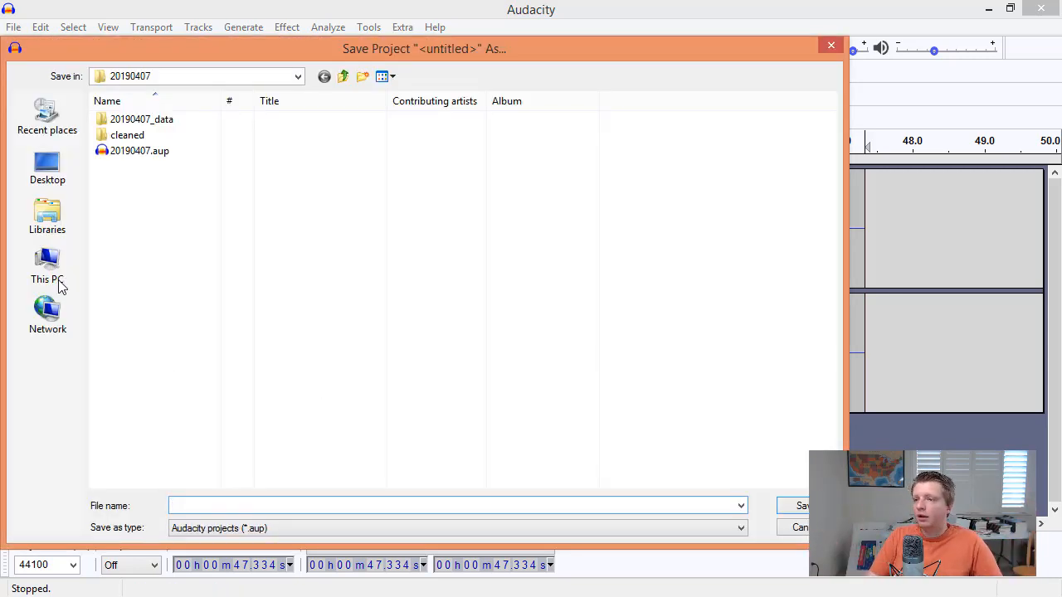
{"action": "left_click", "coordinate": [49, 170]}
{"action": "right_click", "coordinate": [307, 361]}
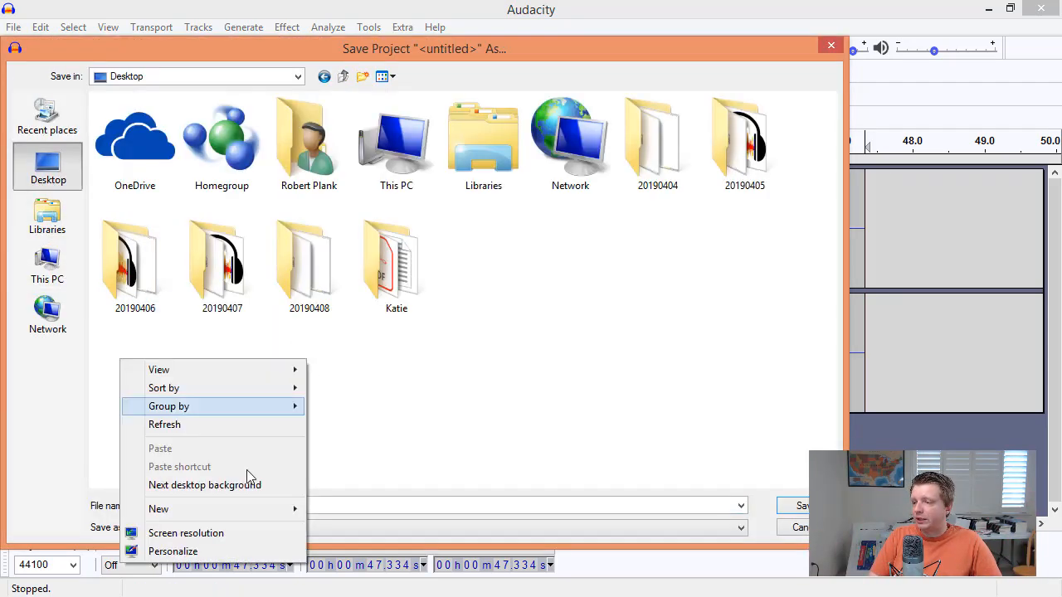
{"action": "mouse_move", "coordinate": [224, 517]}
{"action": "left_click", "coordinate": [348, 264]}
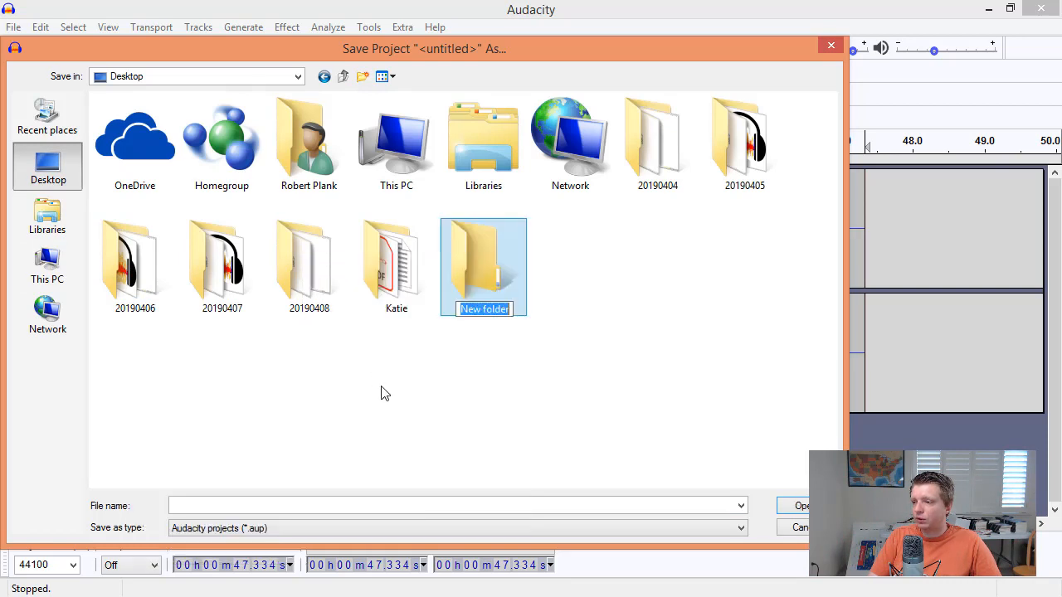
{"action": "type", "text": "20190409"}
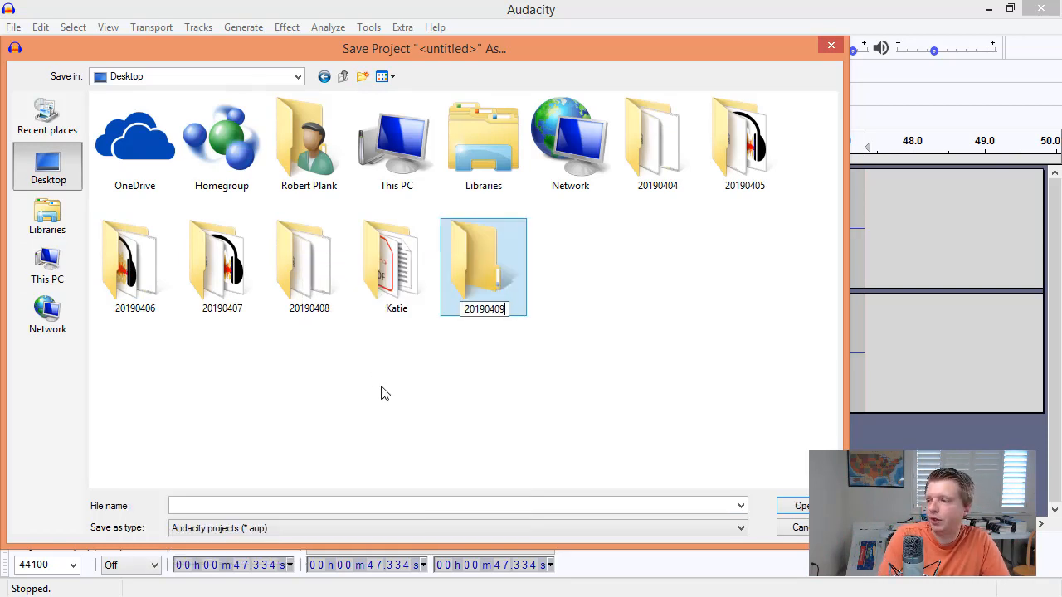
{"action": "key", "text": "Return"}
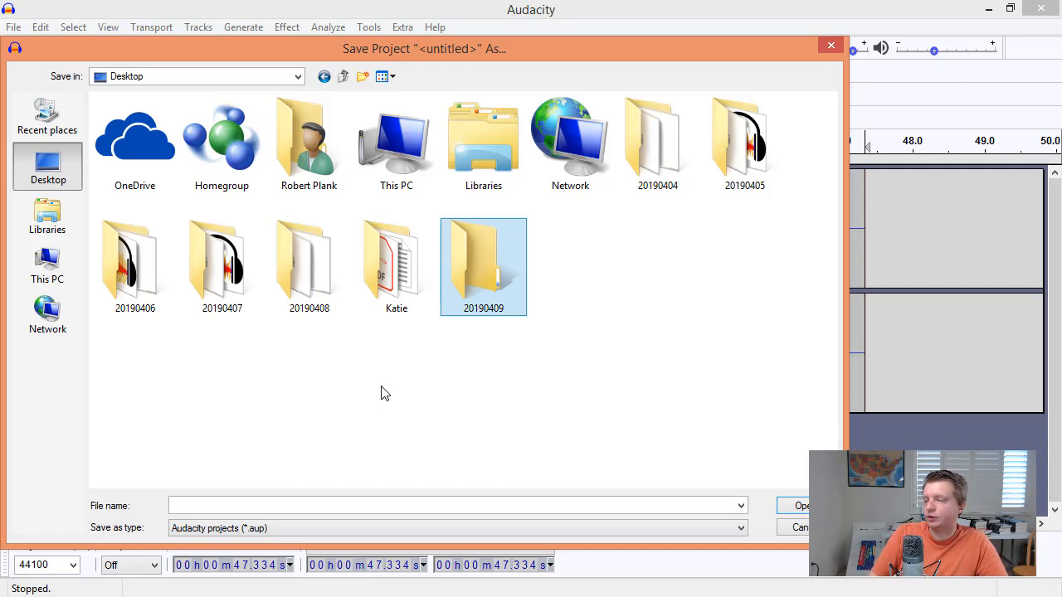
Save the project inside the new 20190409 folder under the file name 20190409.
{"action": "double_click", "coordinate": [460, 295]}
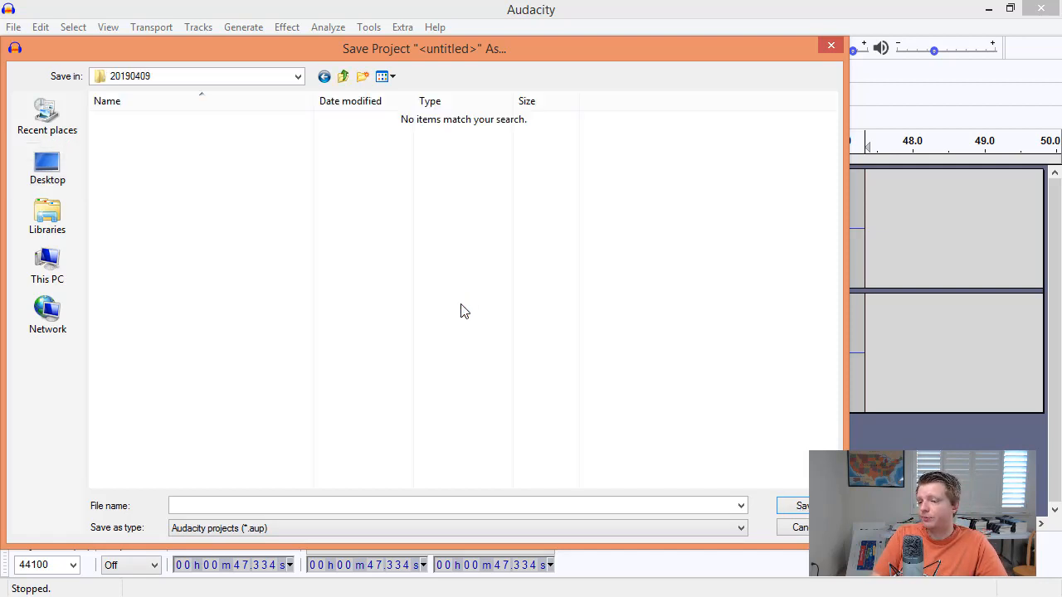
{"action": "left_click", "coordinate": [256, 509]}
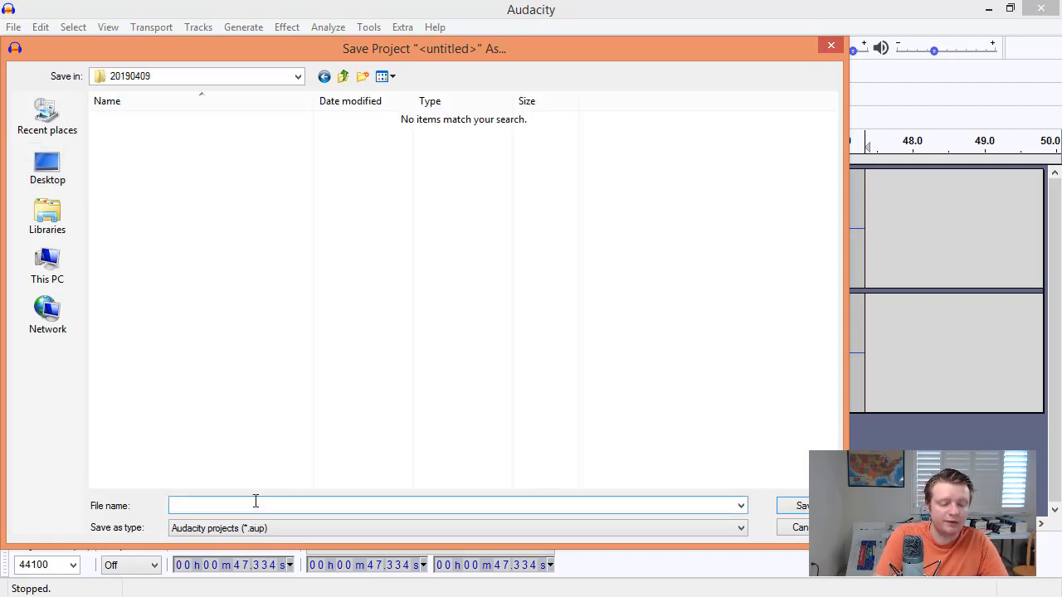
{"action": "type", "text": "20190409"}
{"action": "key", "text": "Return"}
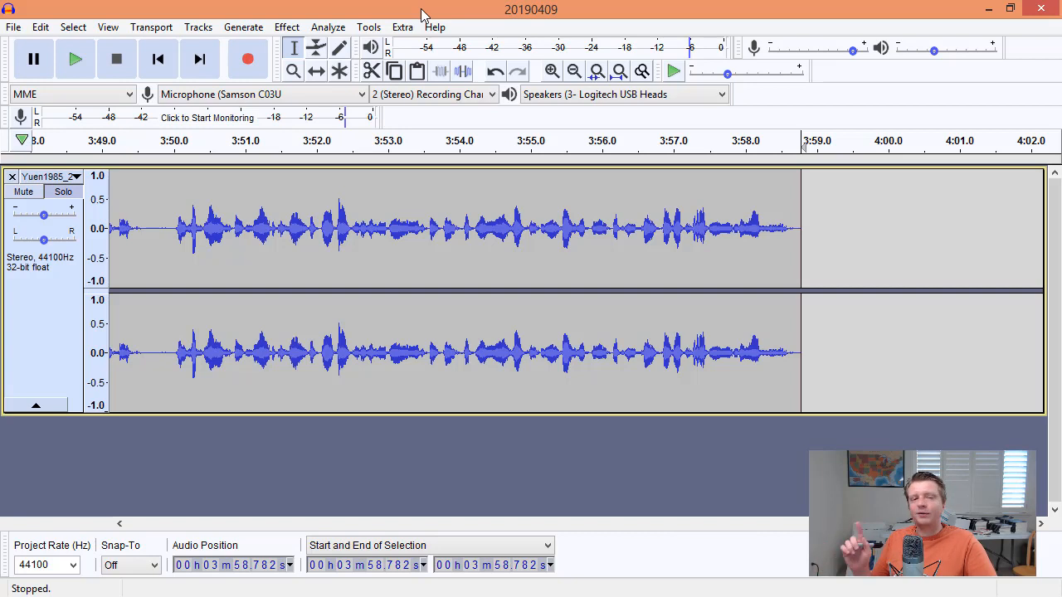
Continue recording from about 3:58.8, check the flawed ending by playback, and delete everything from about 4:05 onward.
{"action": "key", "text": "r"}
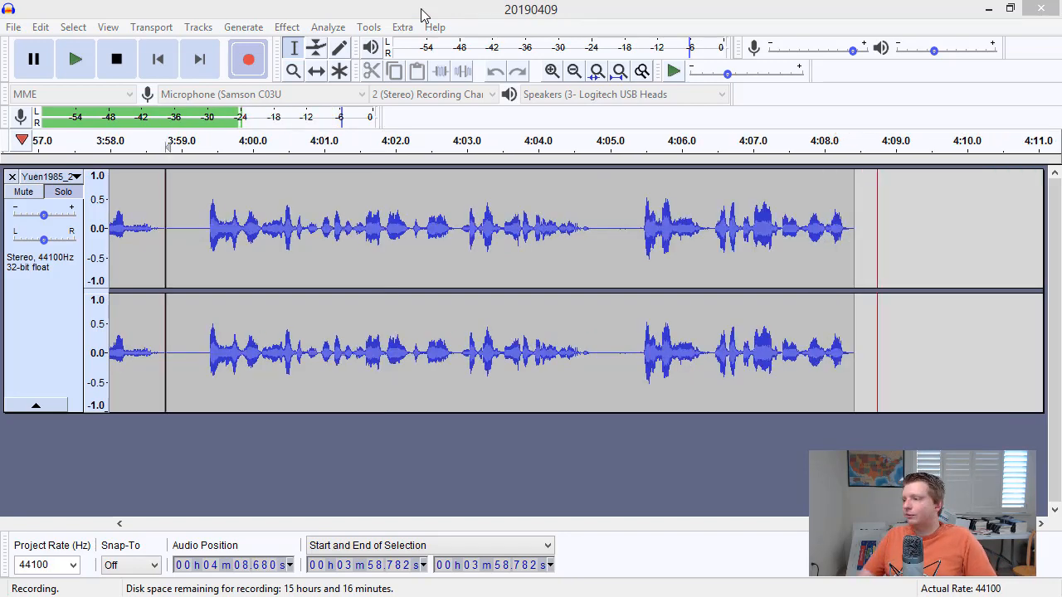
{"action": "left_click", "coordinate": [116, 59]}
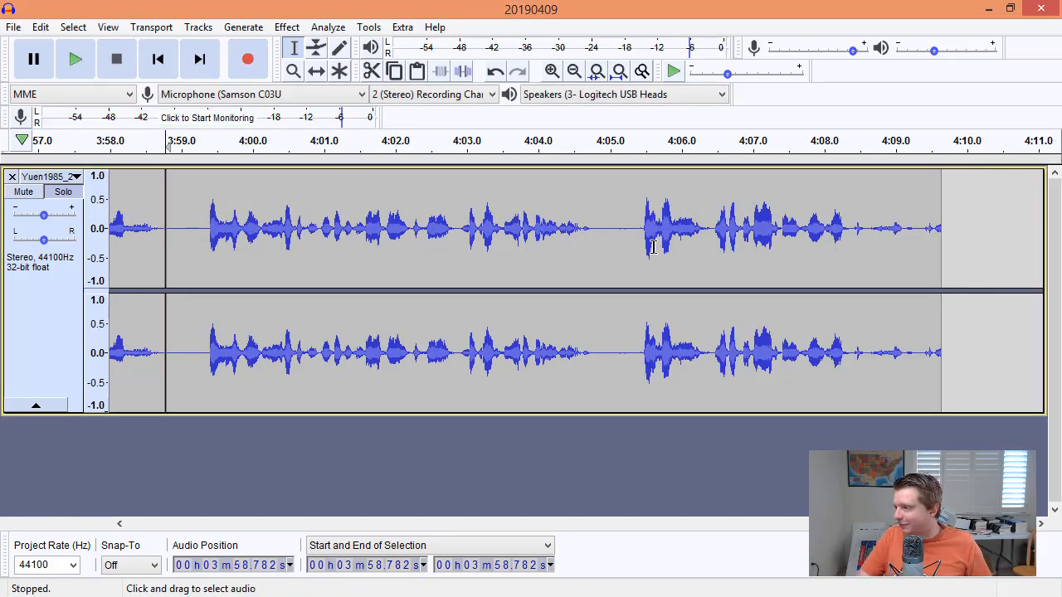
{"action": "left_click_drag", "start_coordinate": [616, 203], "coordinate": [978, 208]}
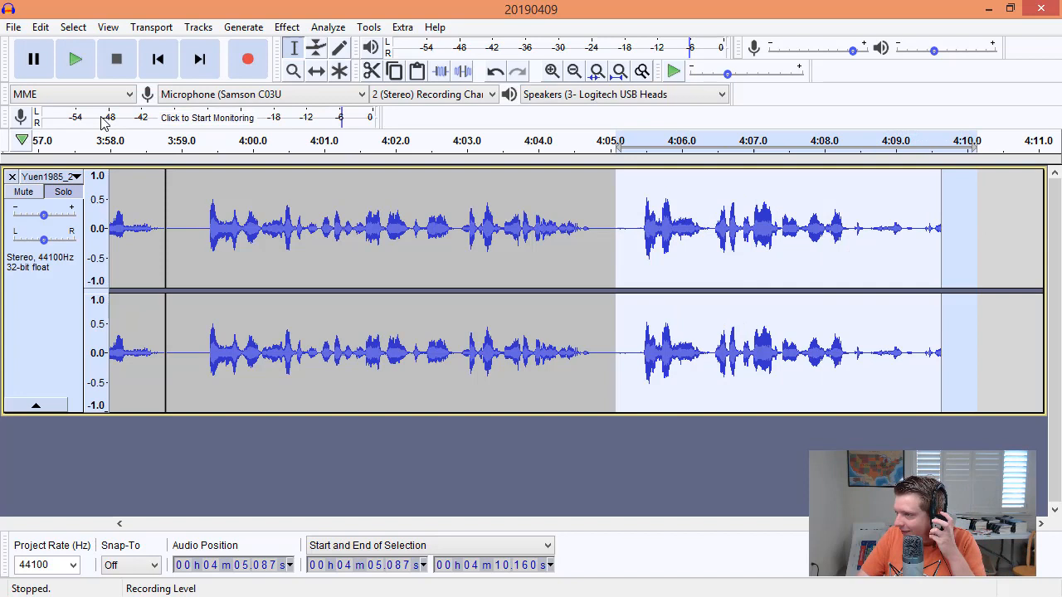
{"action": "left_click", "coordinate": [75, 59]}
{"action": "left_click", "coordinate": [113, 57]}
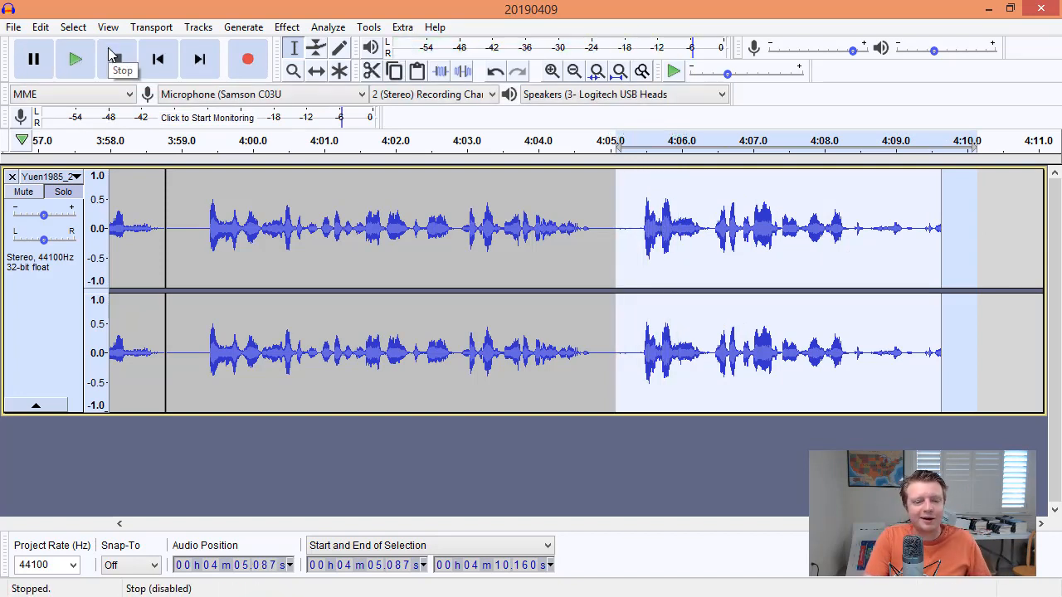
{"action": "key", "text": "Delete"}
Re-record the ending from about 4:05 and trim the trailing silence after about 4:17.1.
{"action": "key", "text": "r"}
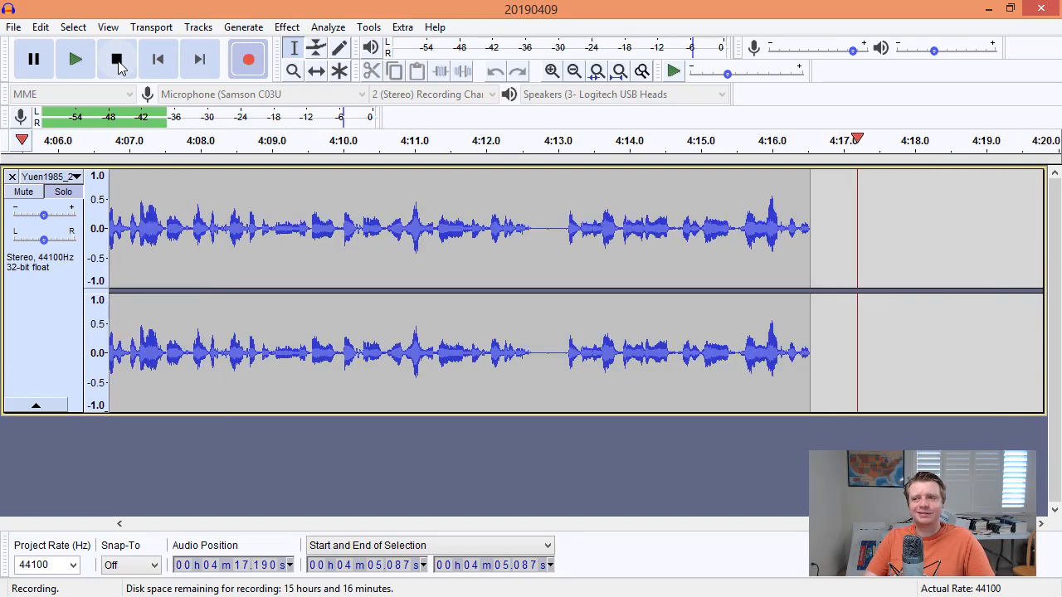
{"action": "left_click", "coordinate": [116, 58]}
{"action": "left_click", "coordinate": [853, 224]}
{"action": "left_click_drag", "start_coordinate": [853, 224], "coordinate": [954, 224]}
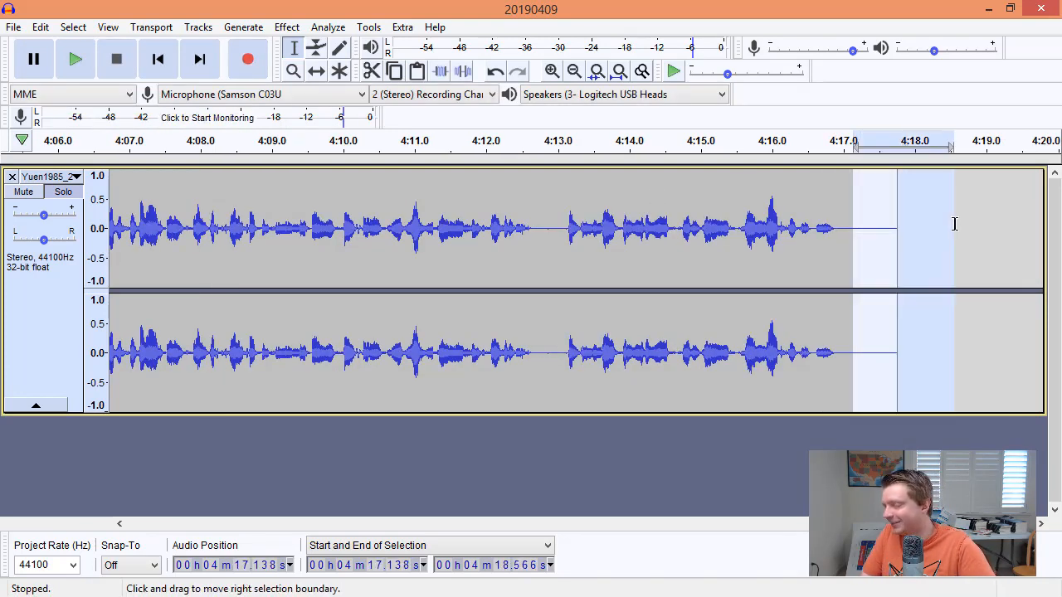
{"action": "key", "text": "Delete"}
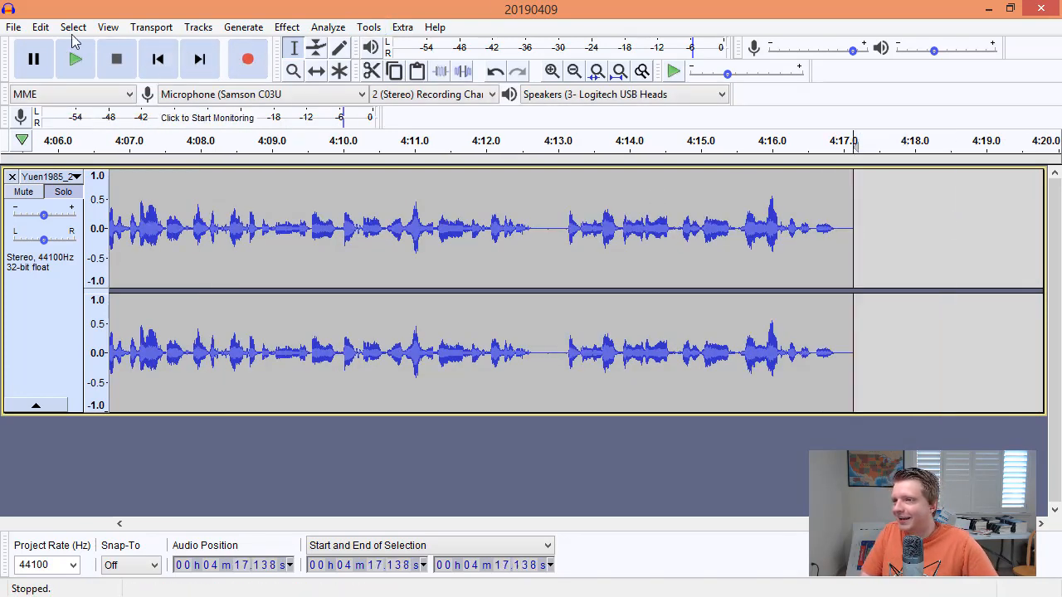
Run Export Multiple with the destination set to the Desktop folder 20190409, keeping WAV 16-bit PCM, splitting by tracks and naming by track name.
{"action": "left_click", "coordinate": [14, 27]}
{"action": "mouse_move", "coordinate": [25, 150]}
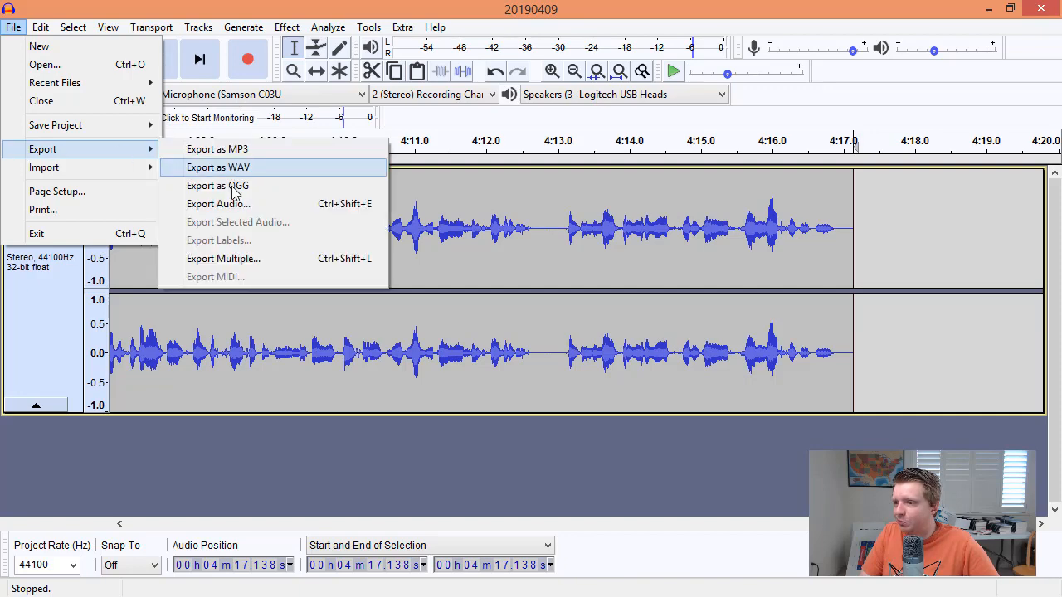
{"action": "left_click", "coordinate": [217, 258]}
{"action": "left_click", "coordinate": [500, 162]}
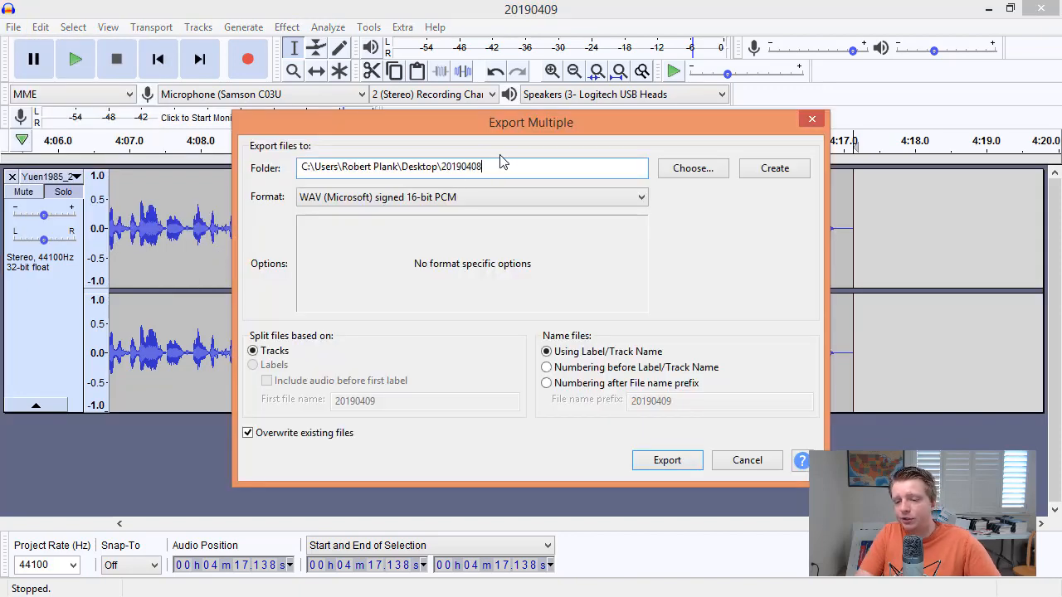
{"action": "key", "text": "Return"}
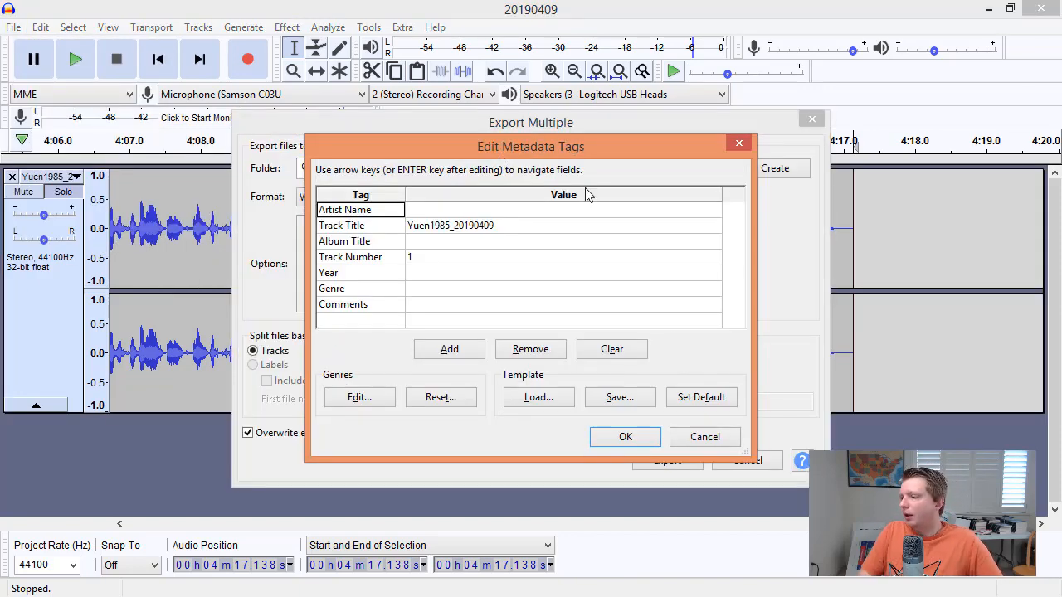
Clear all the metadata tags, complete the track export and dismiss the export summary.
{"action": "left_click", "coordinate": [609, 350]}
{"action": "left_click", "coordinate": [621, 438]}
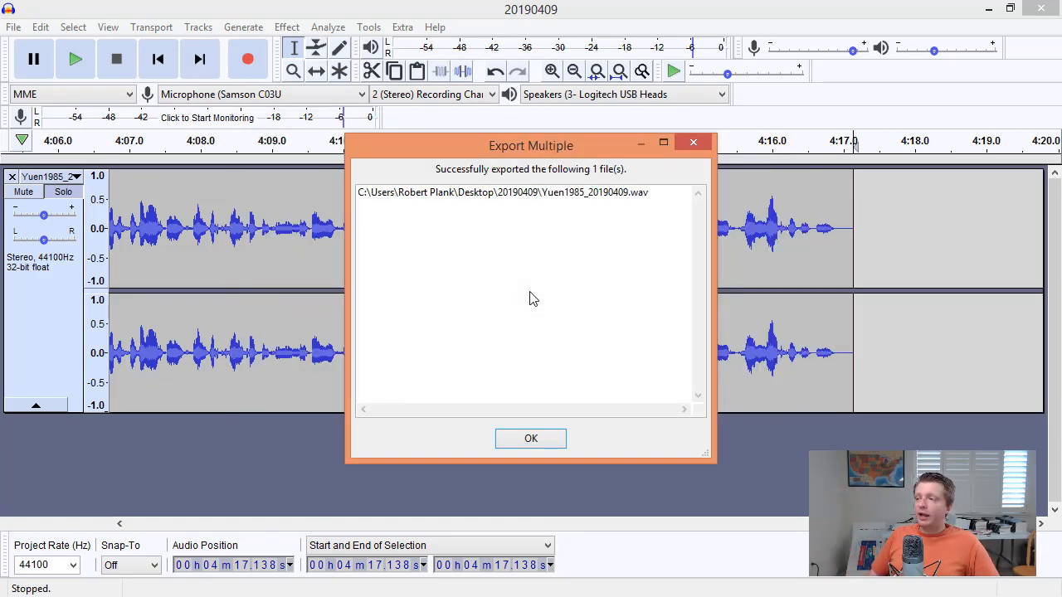
{"action": "left_click", "coordinate": [536, 438]}
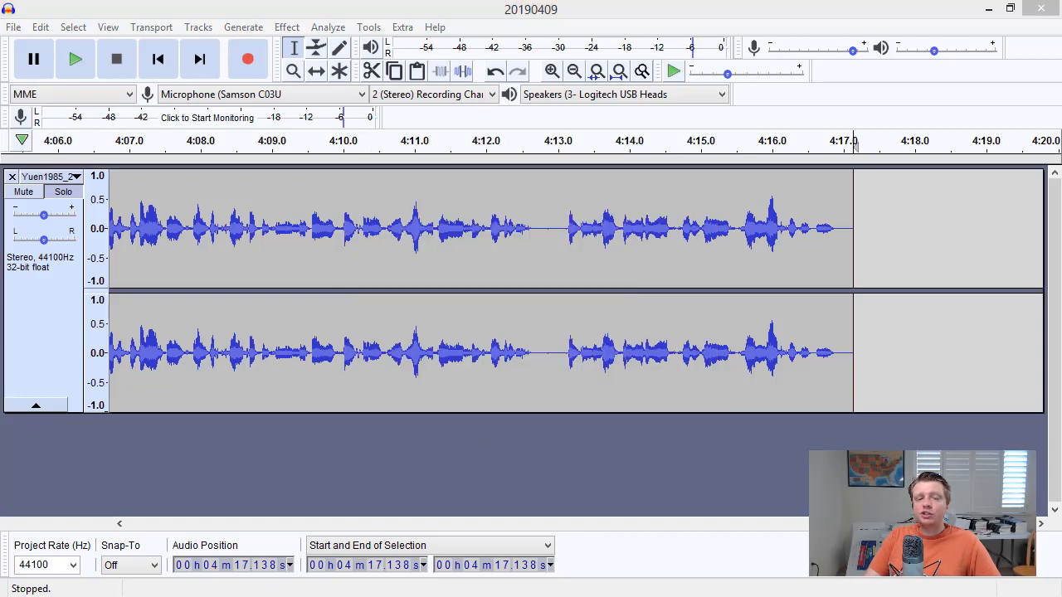